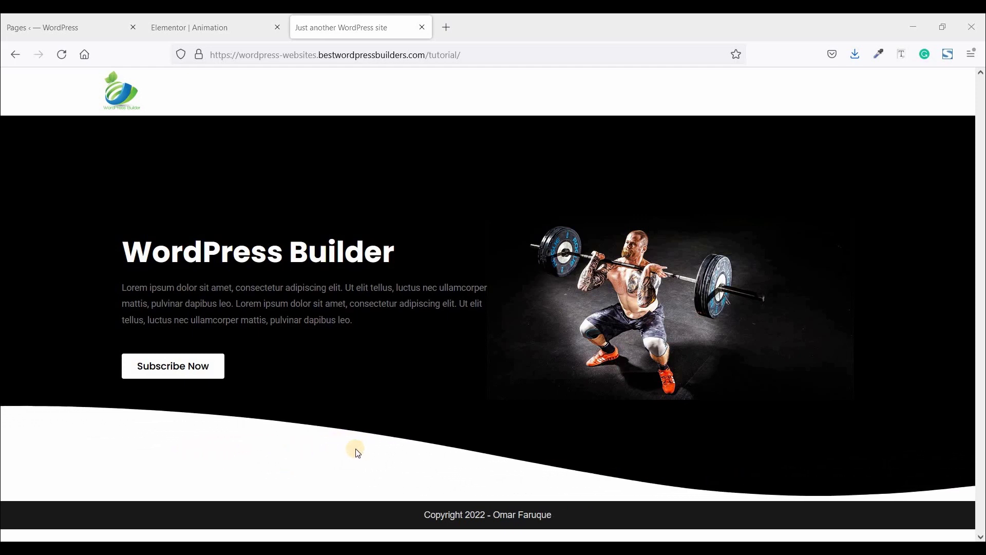
Switch to the 'Elementor | Animation' browser tab to bring up the page editor
click(249, 24)
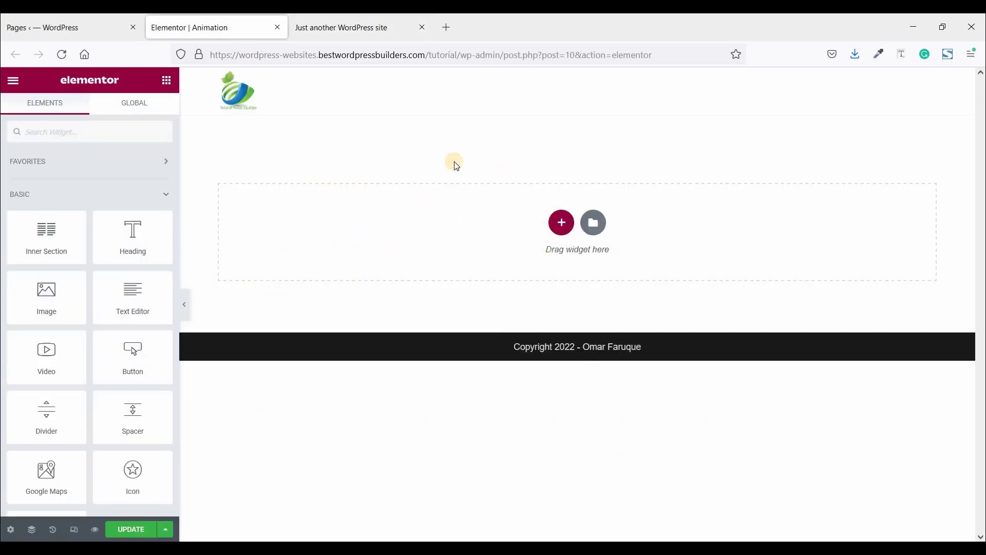
Add a two-column section with a minimum height of 600 px
click(560, 223)
click(386, 26)
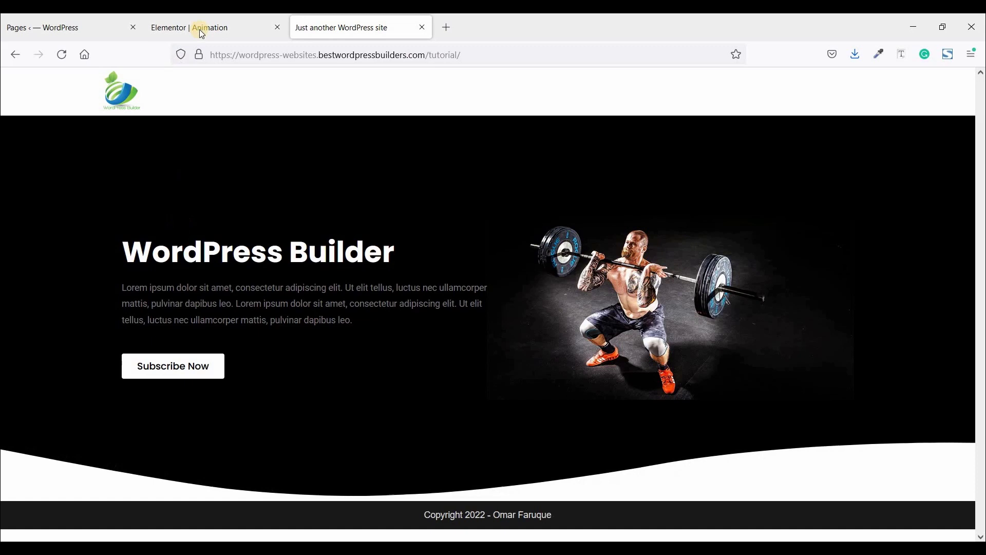
click(216, 27)
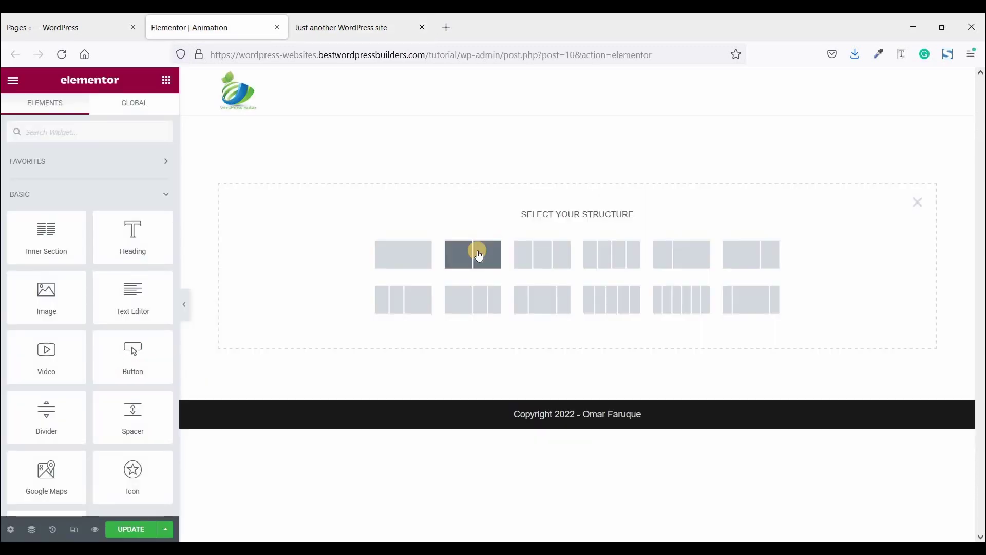
click(478, 254)
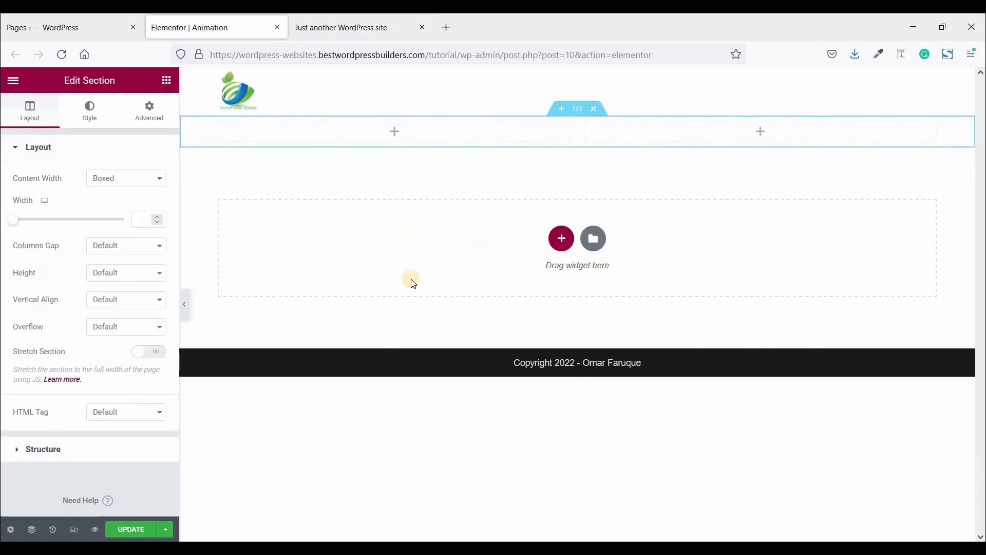
click(118, 284)
click(112, 319)
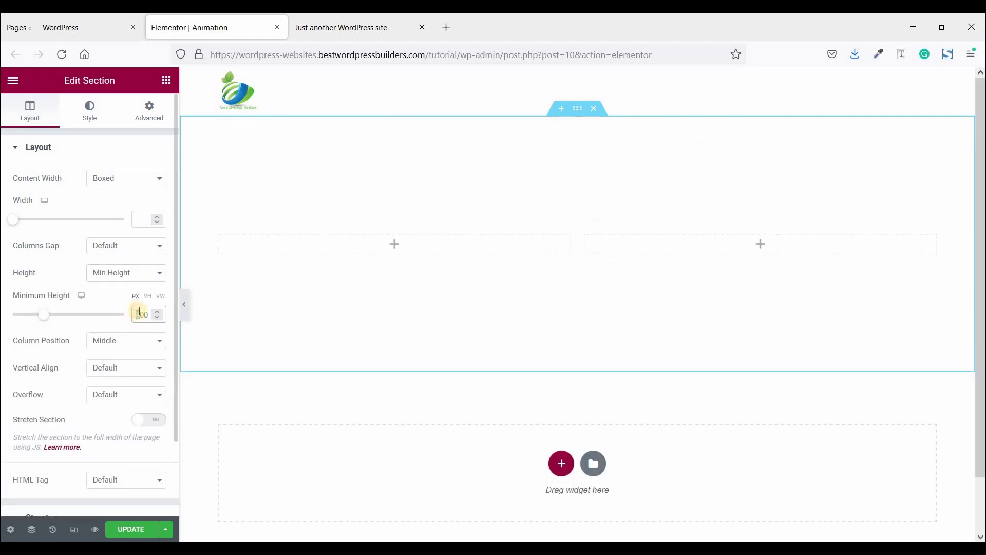
text(6)
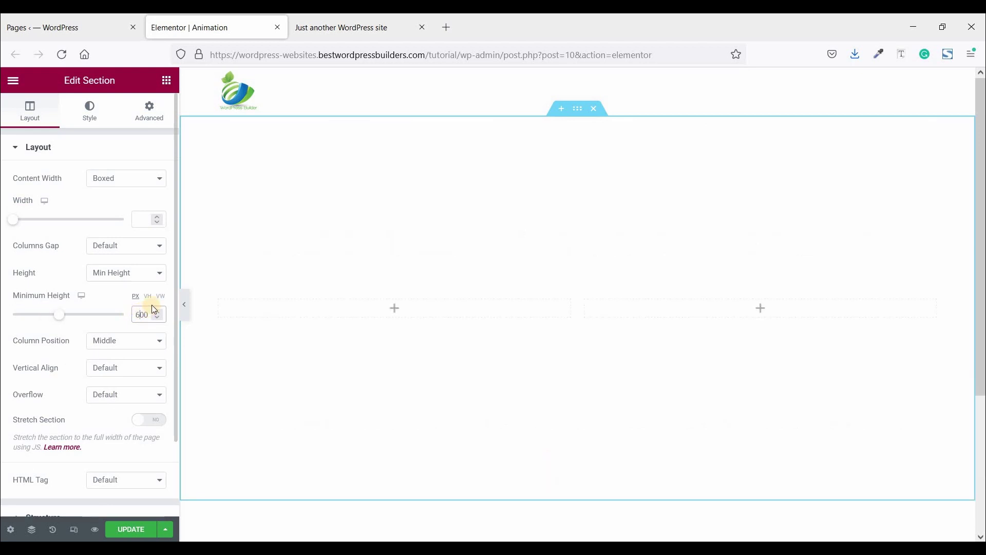
Give the section a classic solid black (#000000) background
click(86, 120)
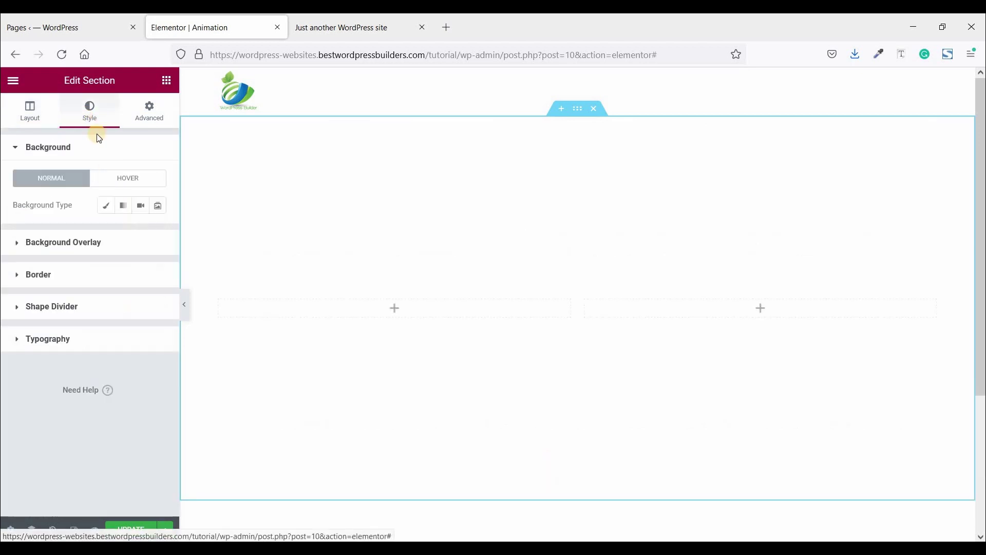
click(106, 206)
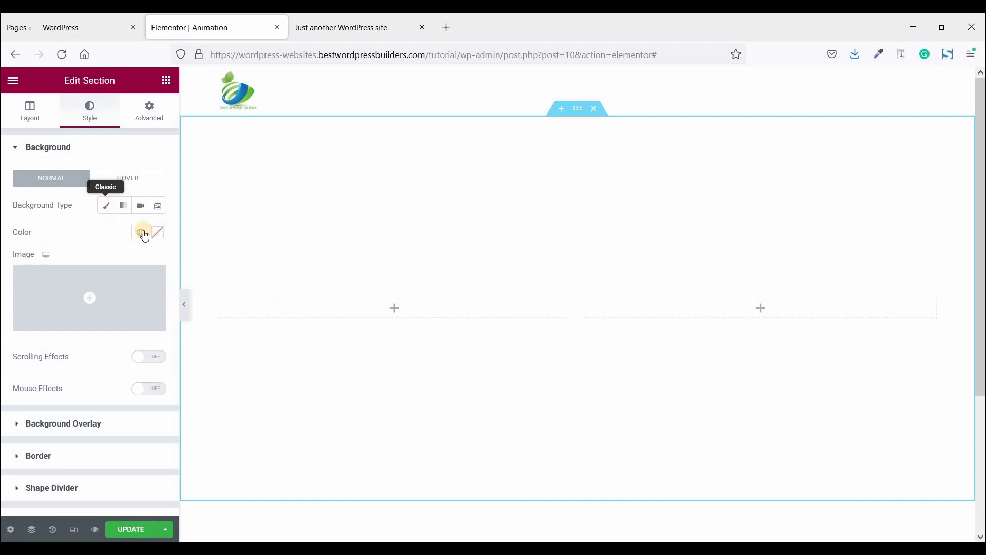
click(158, 232)
drag(103, 377, 53, 423)
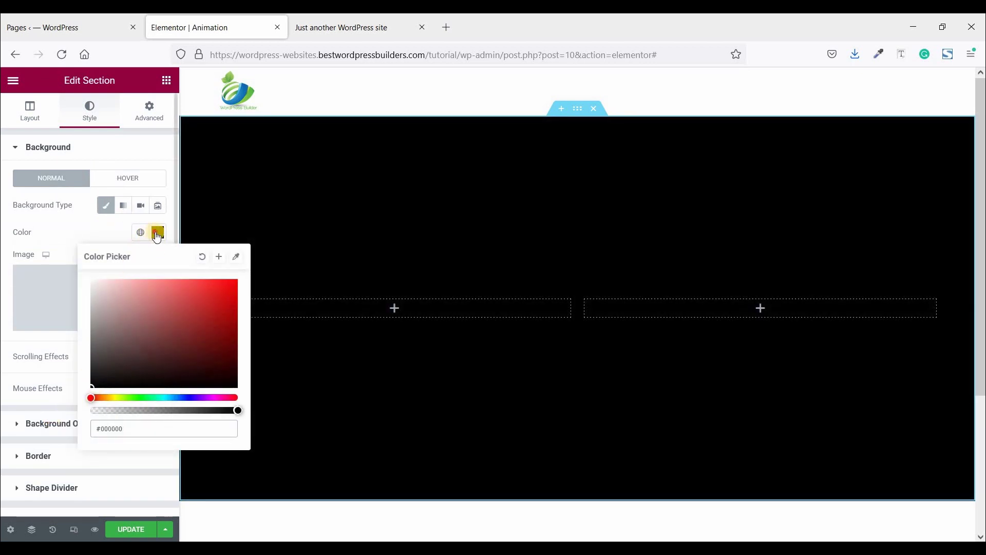
click(157, 232)
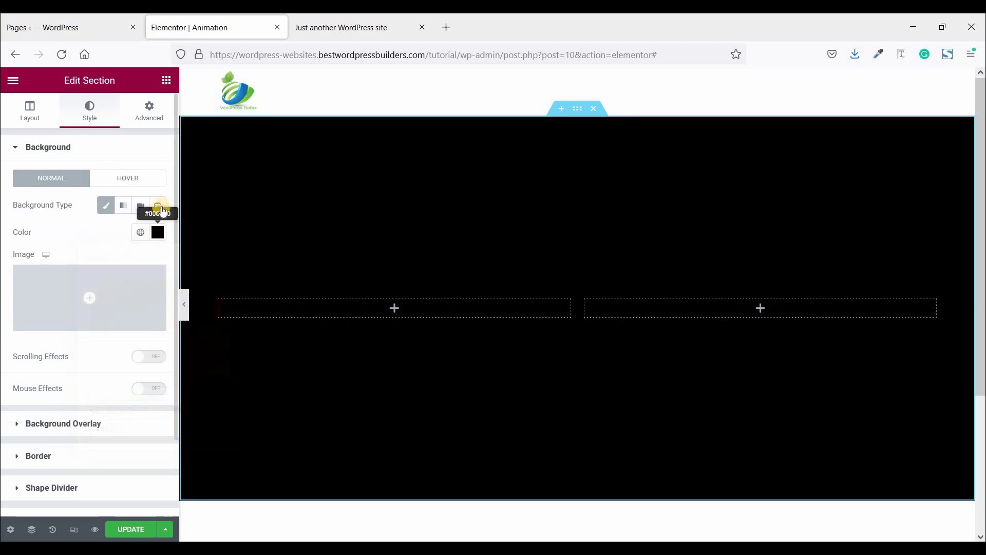
Drop a Heading widget into the left column titled 'WordPress Builder'
click(166, 87)
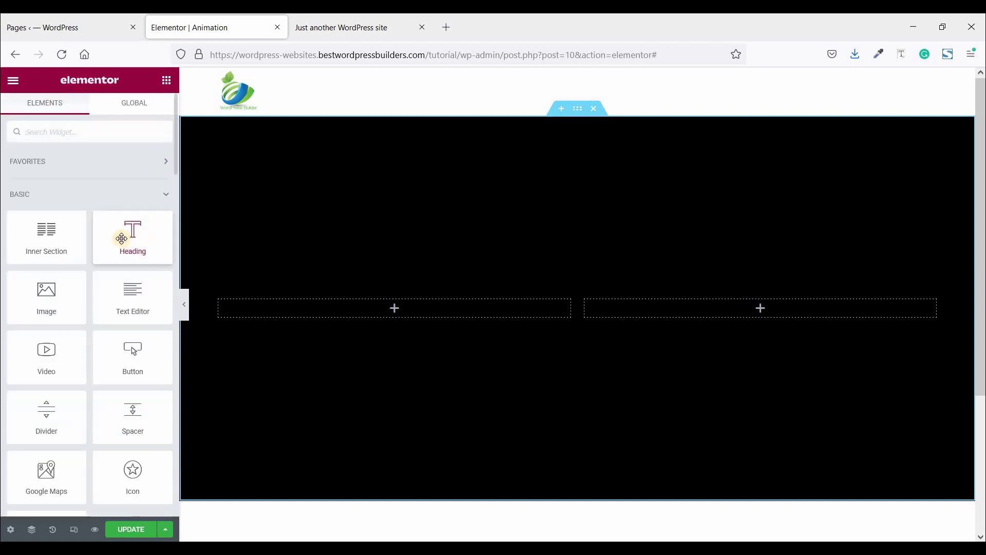
drag(121, 238, 363, 317)
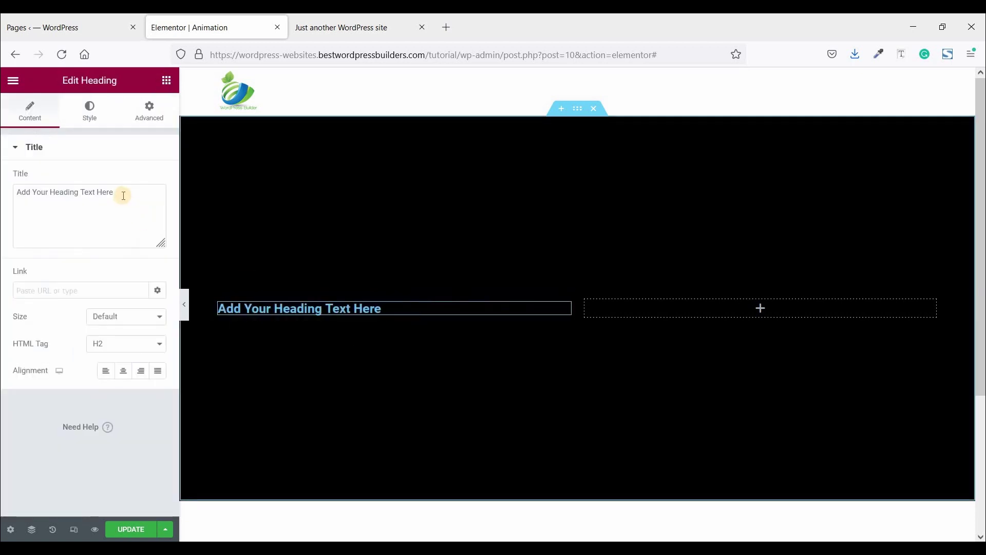
drag(27, 192, 115, 192)
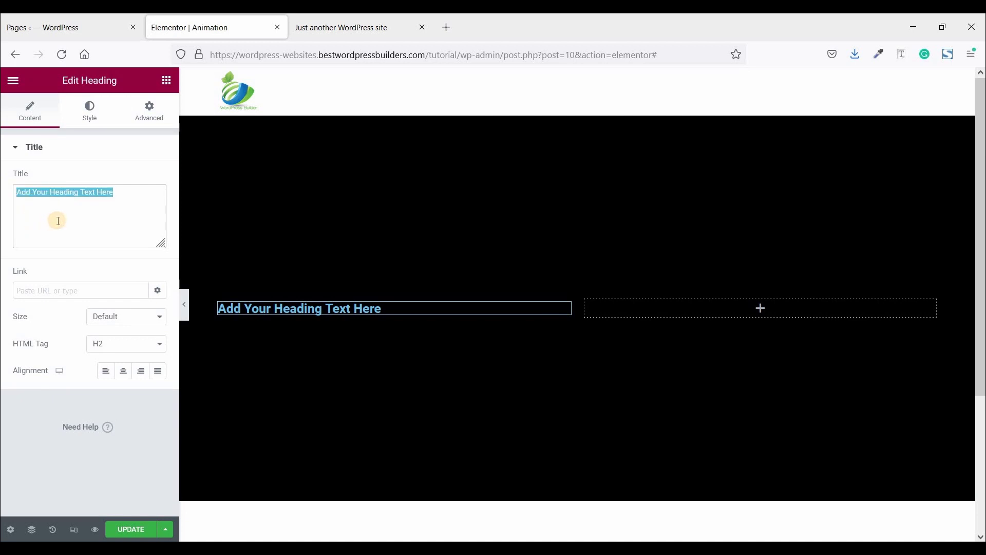
text(WordPress Builder)
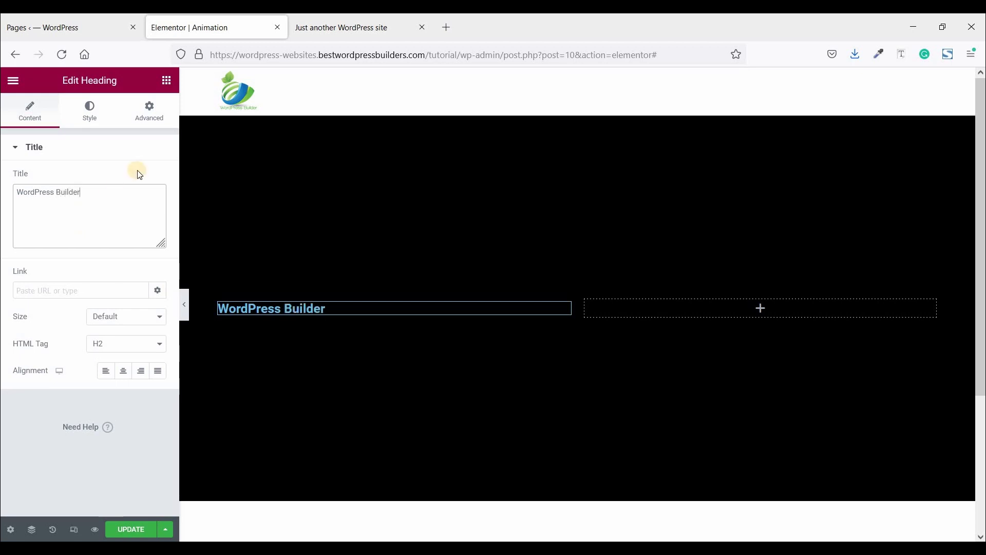
Make the heading text colour white (#FFFFFF)
click(103, 124)
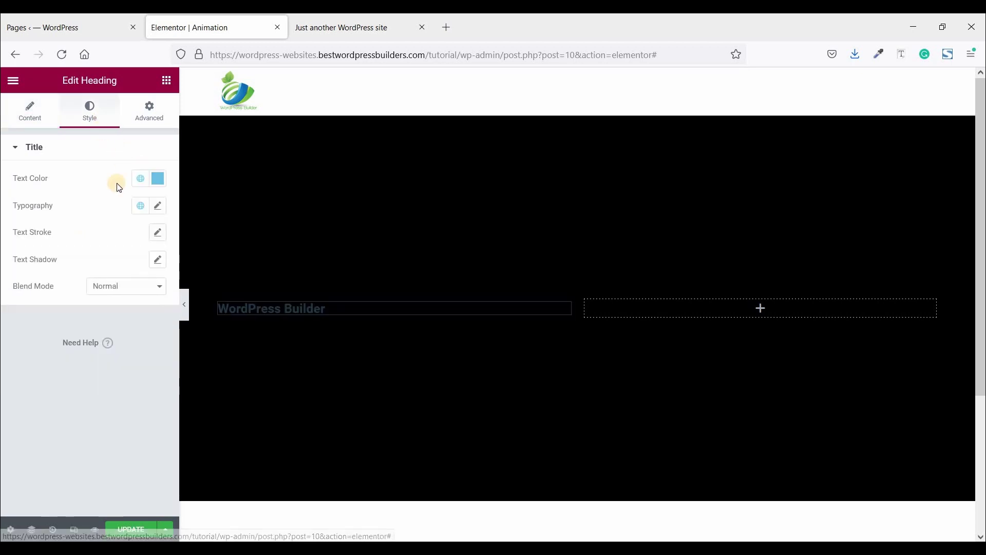
click(158, 184)
click(92, 227)
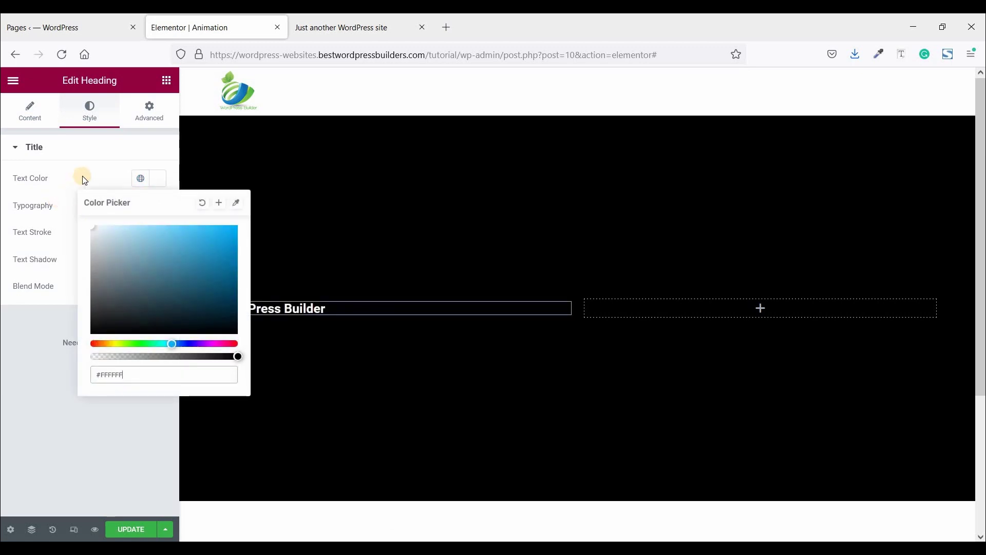
click(158, 179)
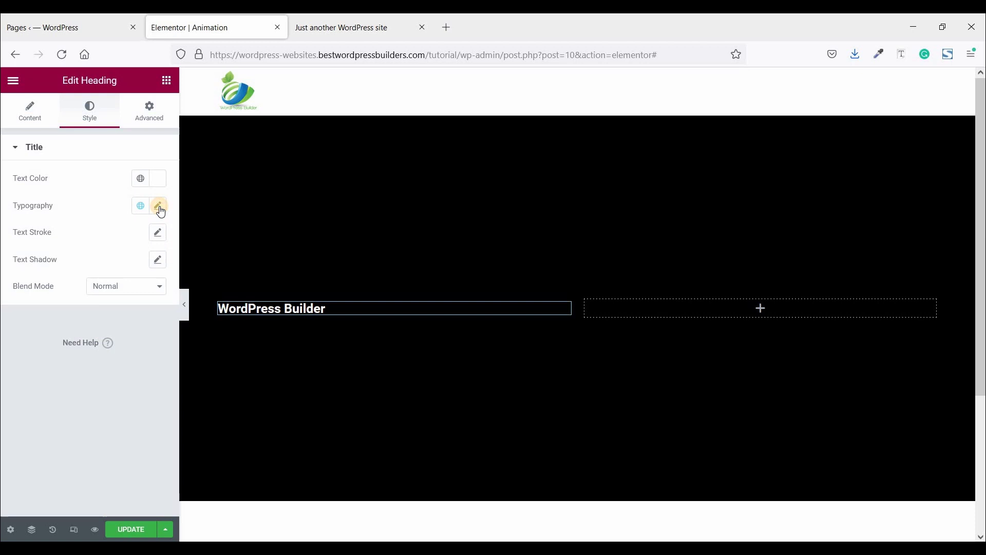
Set the heading typography to Poppins, weight 700, size 45
click(159, 207)
click(121, 267)
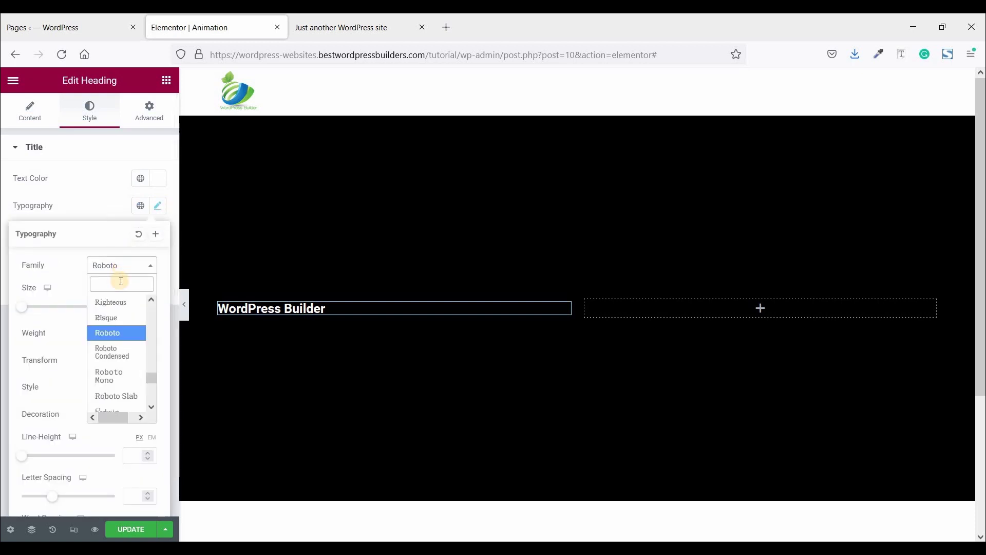
text(popp)
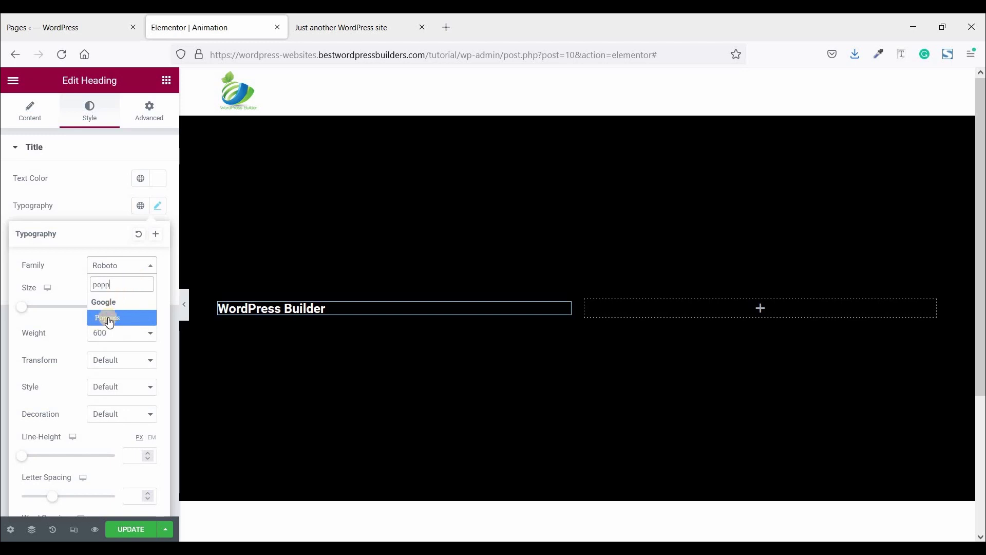
click(108, 318)
click(108, 331)
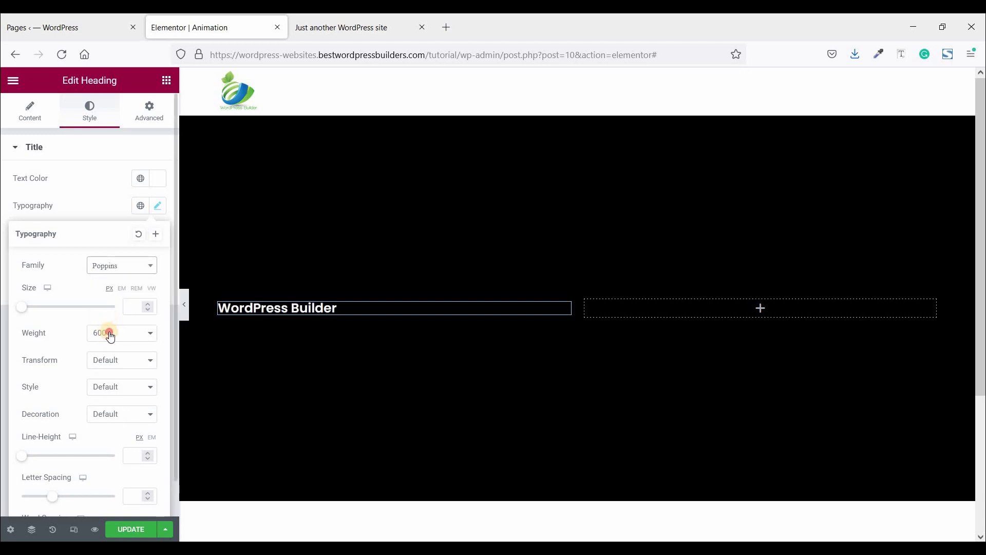
click(103, 436)
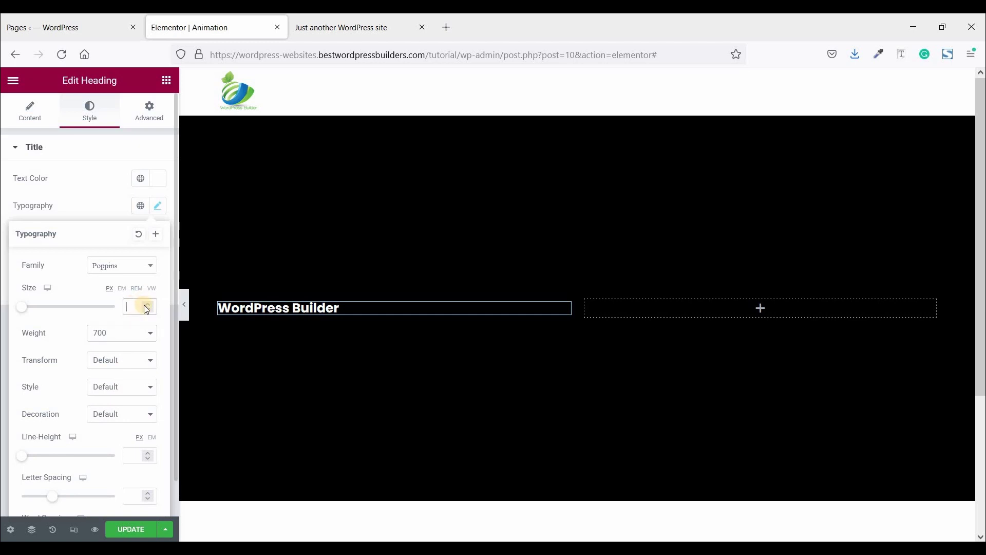
text(45)
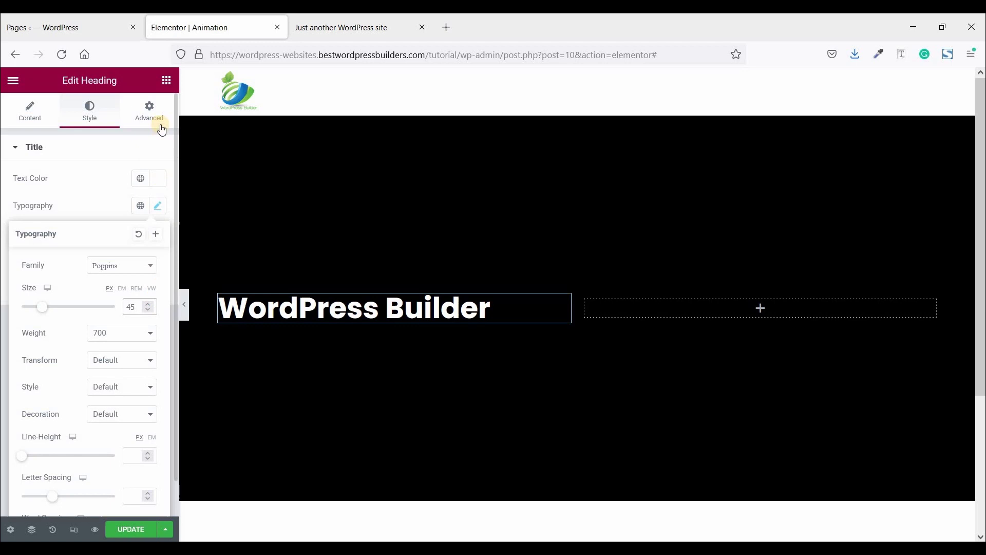
click(167, 82)
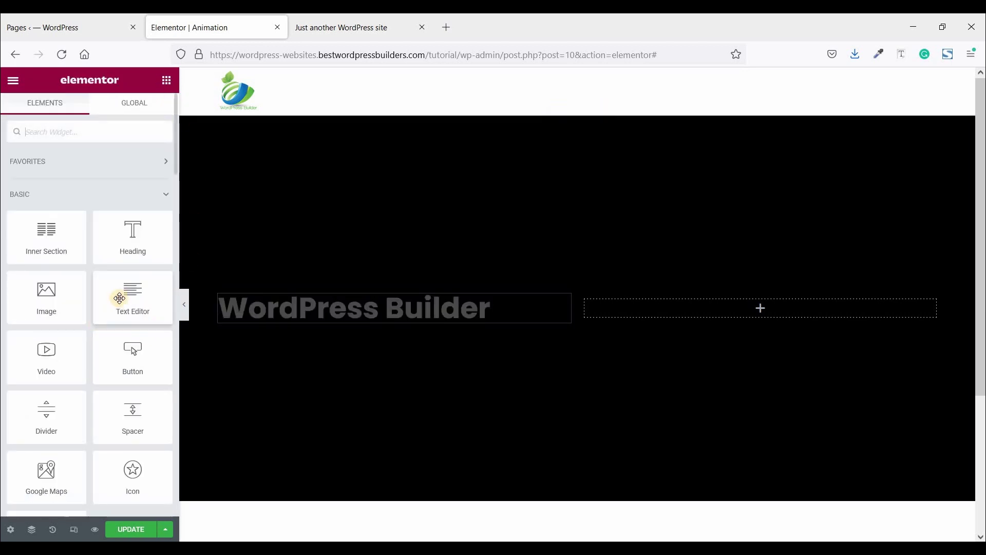
Add a Text Editor block under the heading with its lorem ipsum paragraph pasted twice
drag(115, 288, 259, 321)
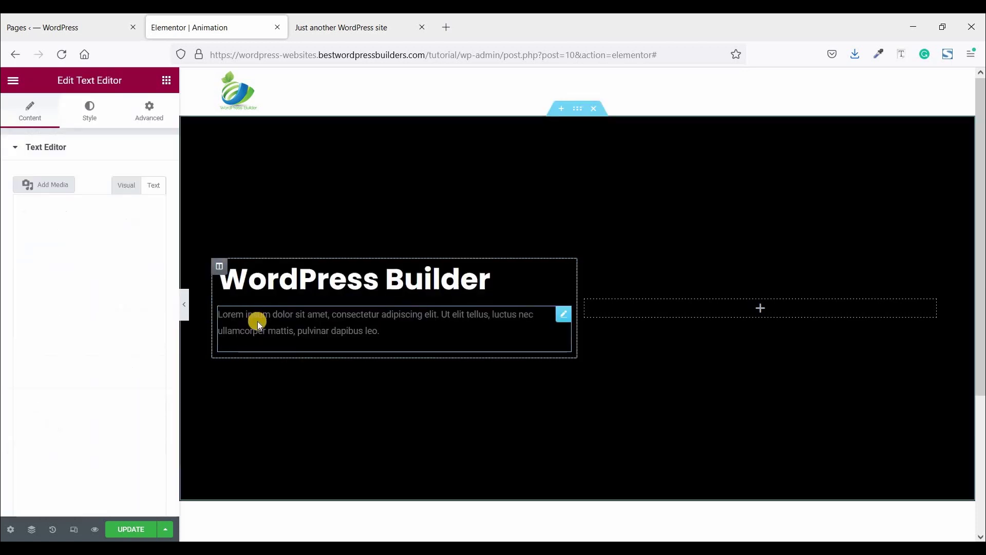
drag(77, 312, 10, 250)
key(ctrl+c)
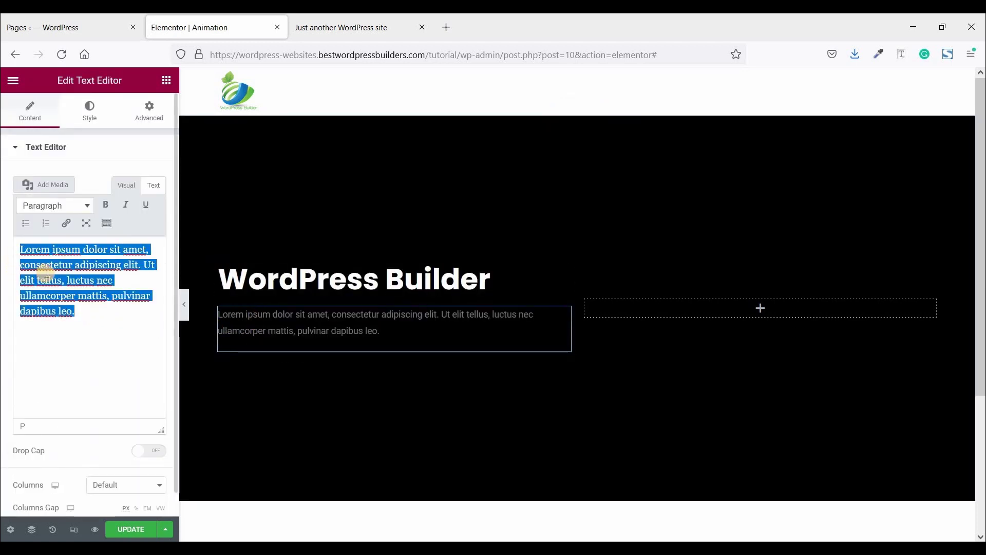
click(90, 311)
key(ctrl+v)
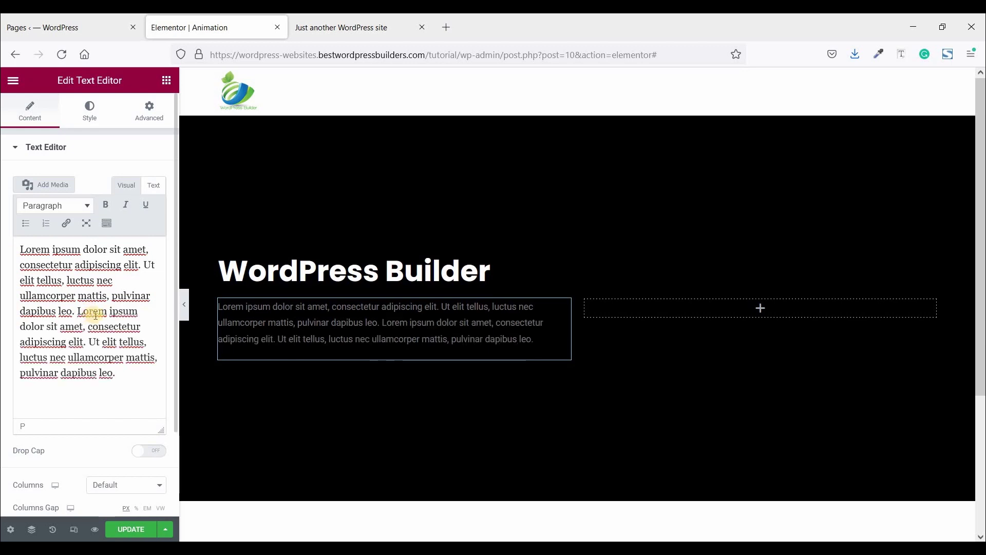
click(167, 81)
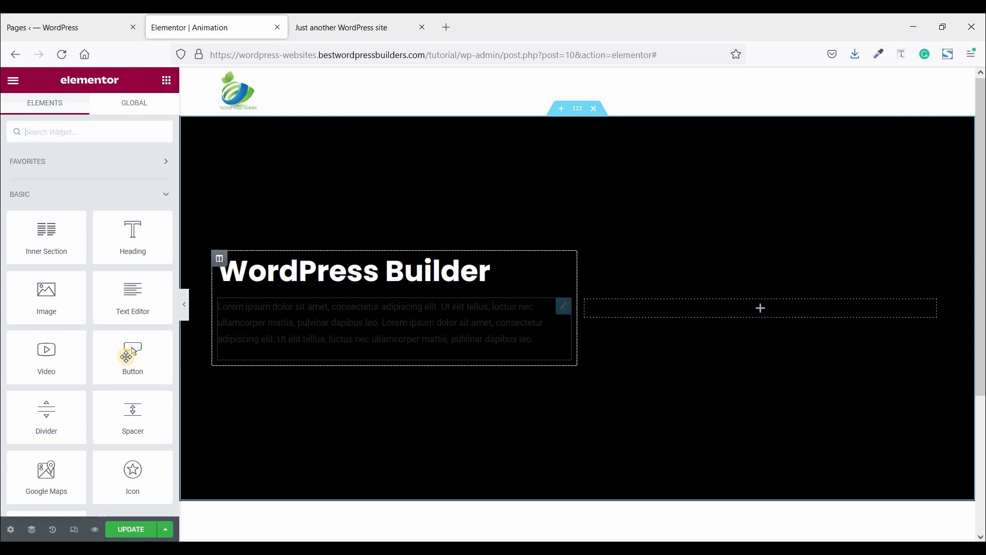
Add a Button widget below the paragraph labelled 'Subscribe Now'
drag(131, 352, 285, 352)
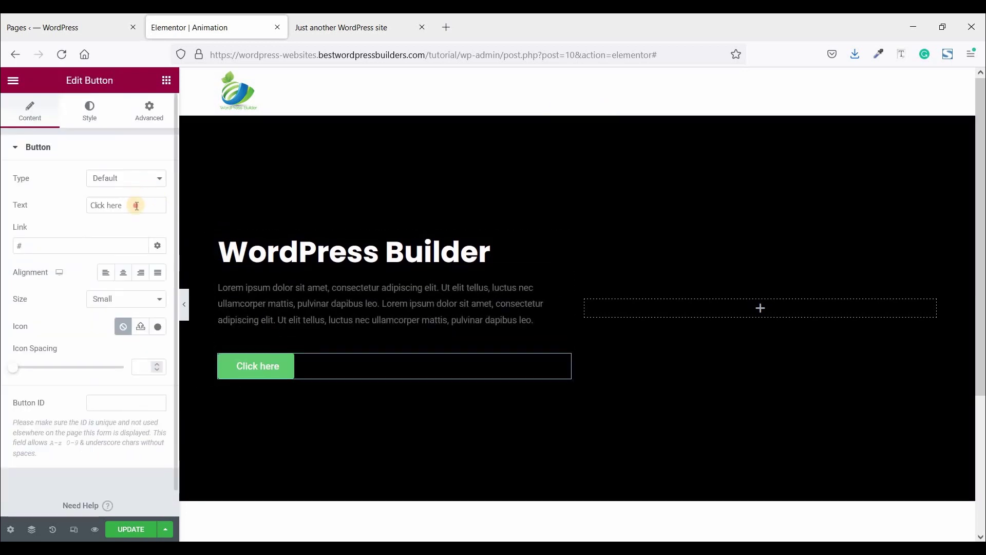
drag(32, 199, 46, 200)
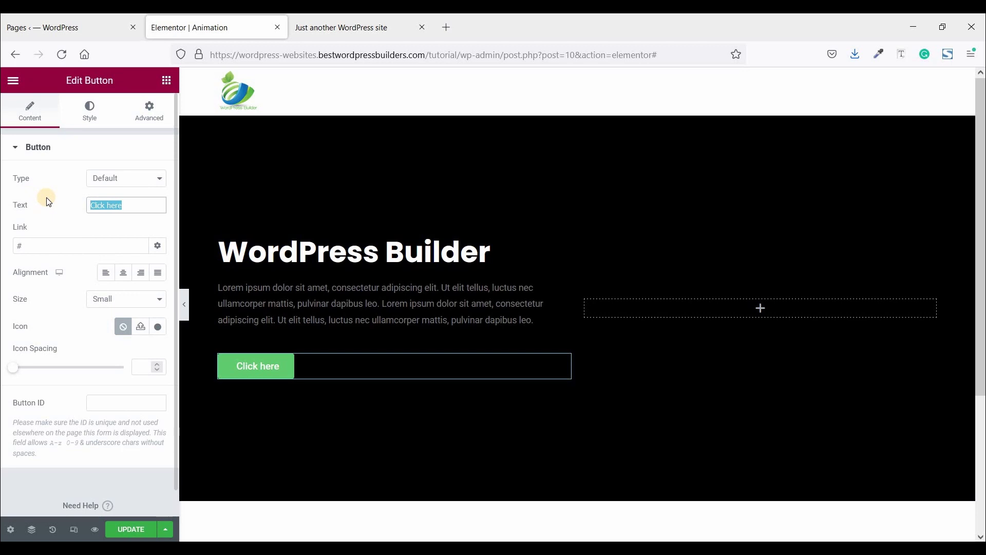
text(Subscribe Now)
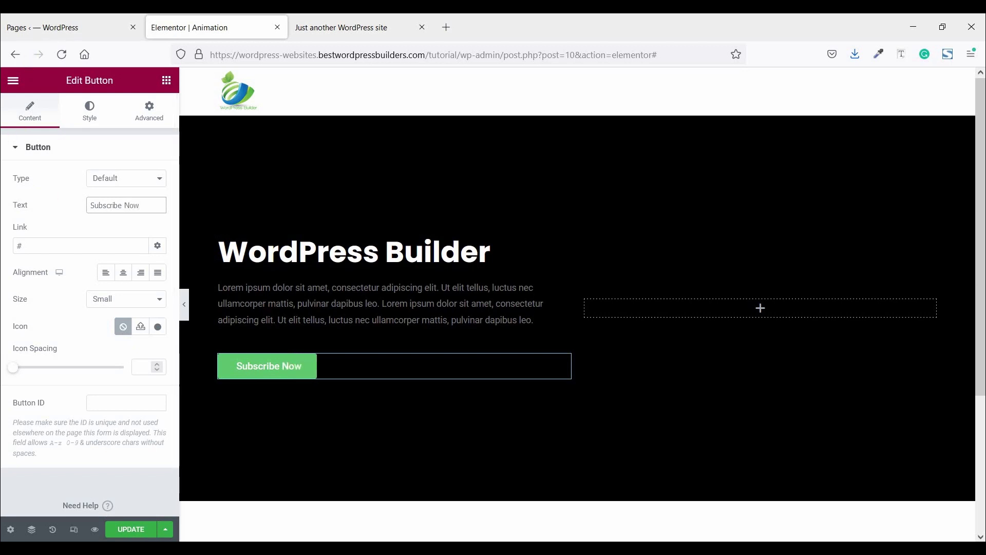
click(317, 20)
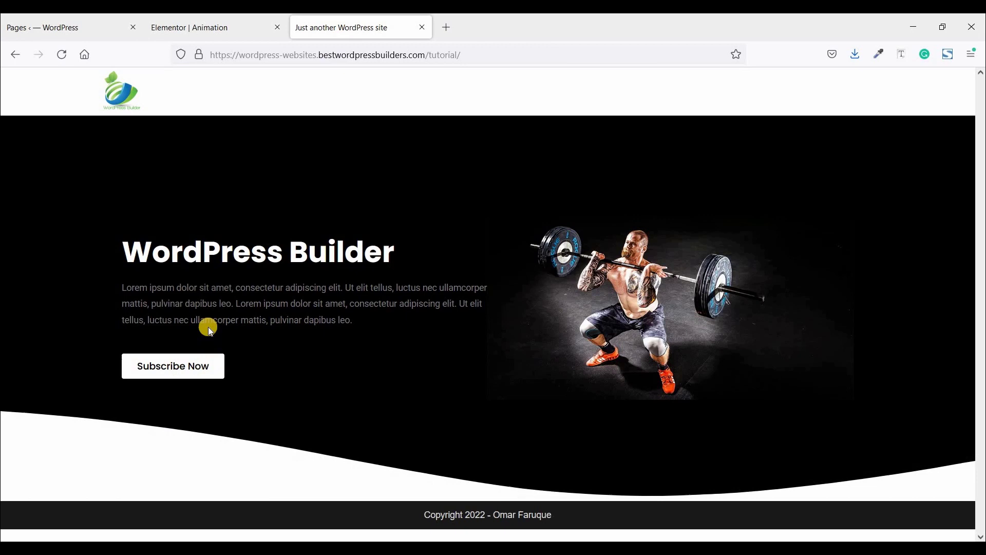
click(246, 25)
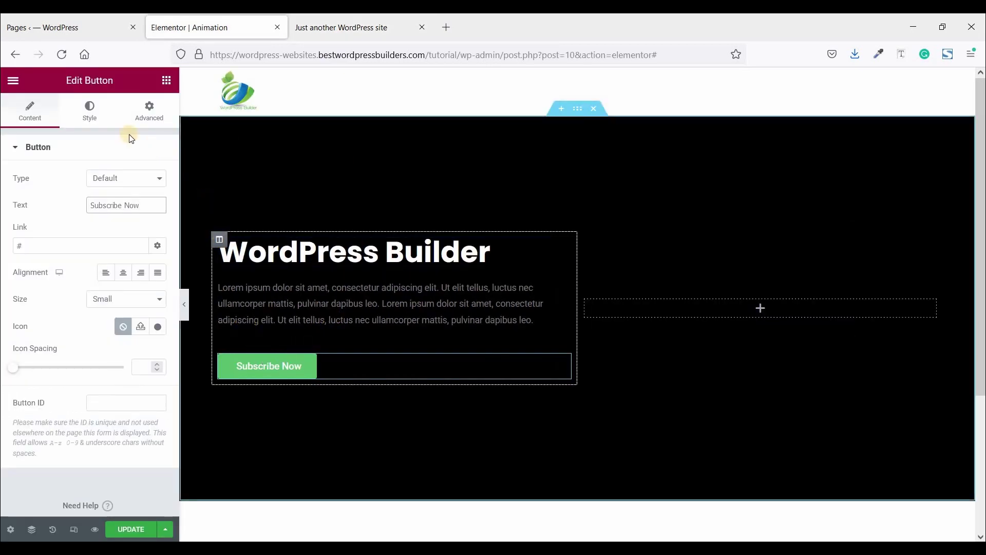
Style the button with black (#000000) text on a white (#FFFFFF) background
click(91, 113)
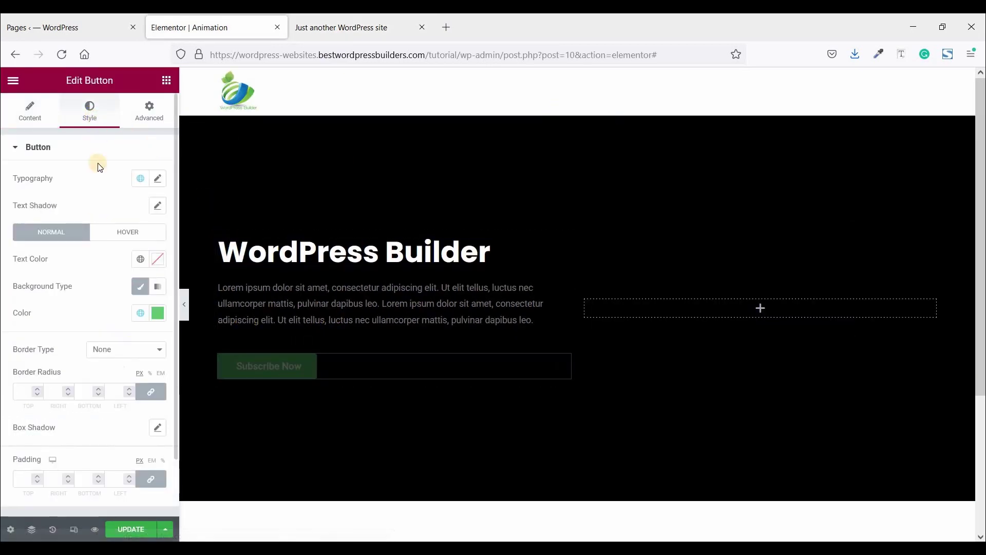
click(132, 315)
drag(92, 403, 92, 413)
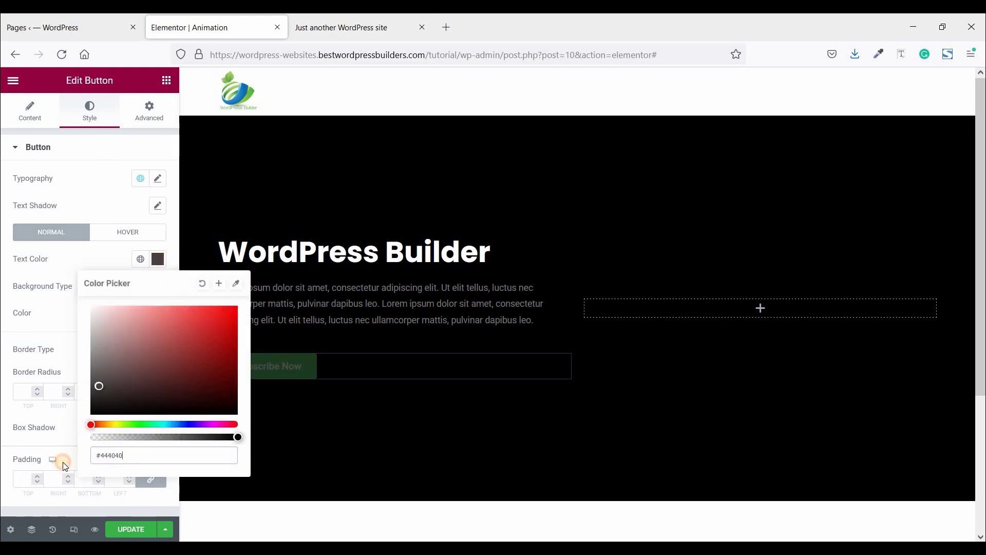
click(153, 289)
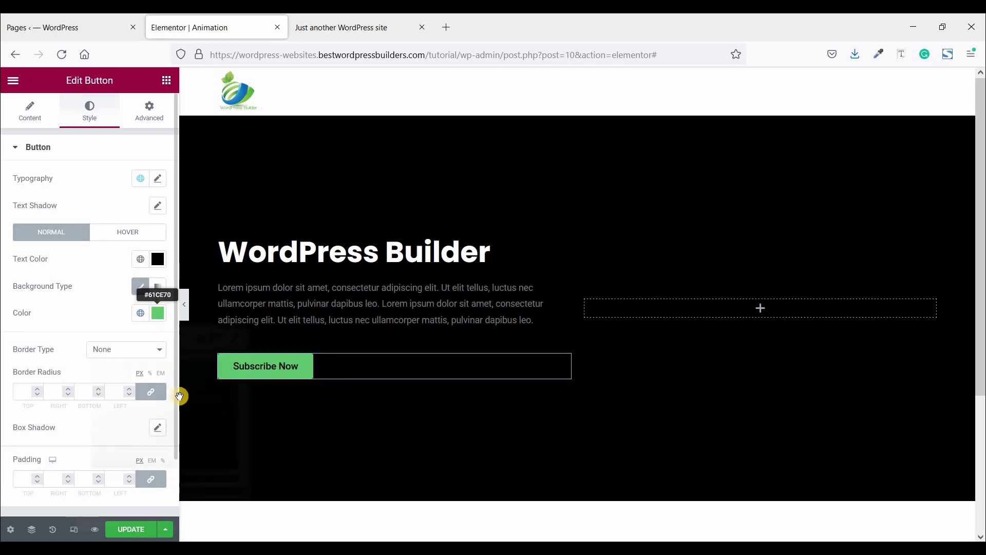
click(158, 313)
text(#FFFFFF)
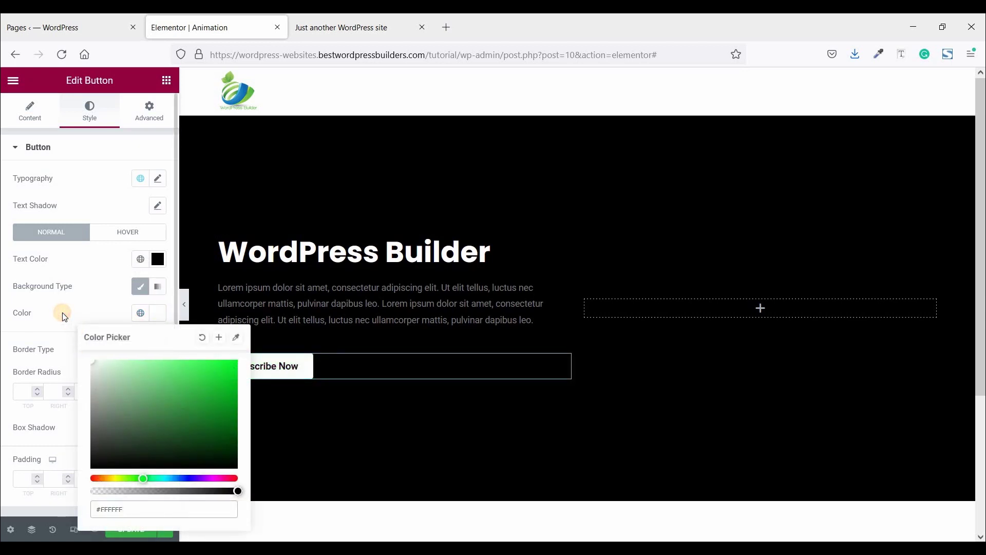
click(79, 300)
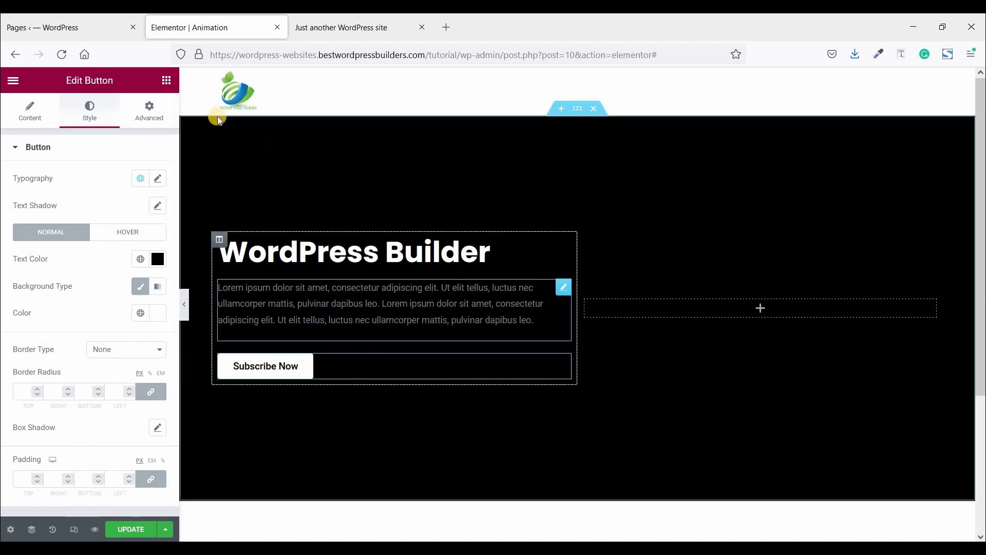
Place an Image widget in the right column showing the weightlifter photo your-goal.jpg
click(167, 83)
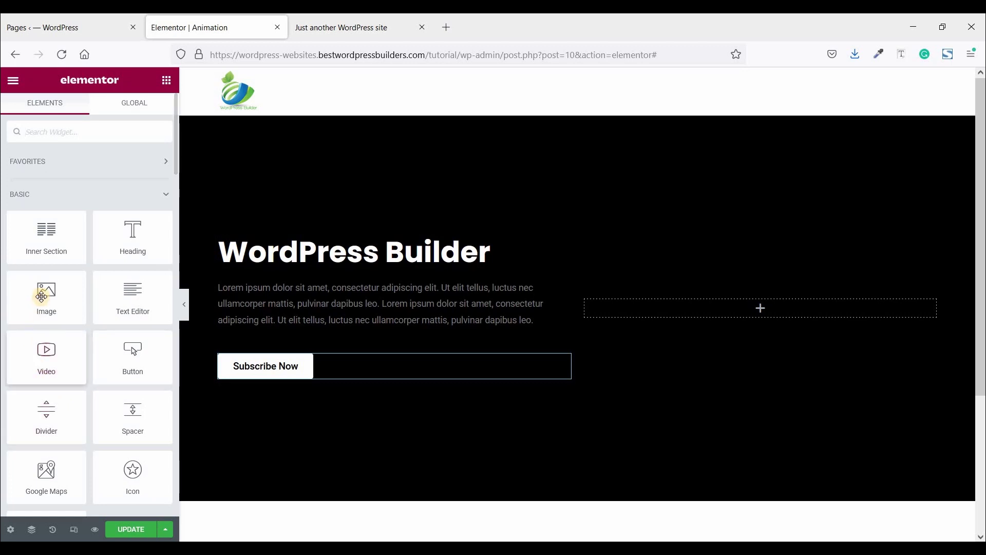
drag(42, 297, 676, 320)
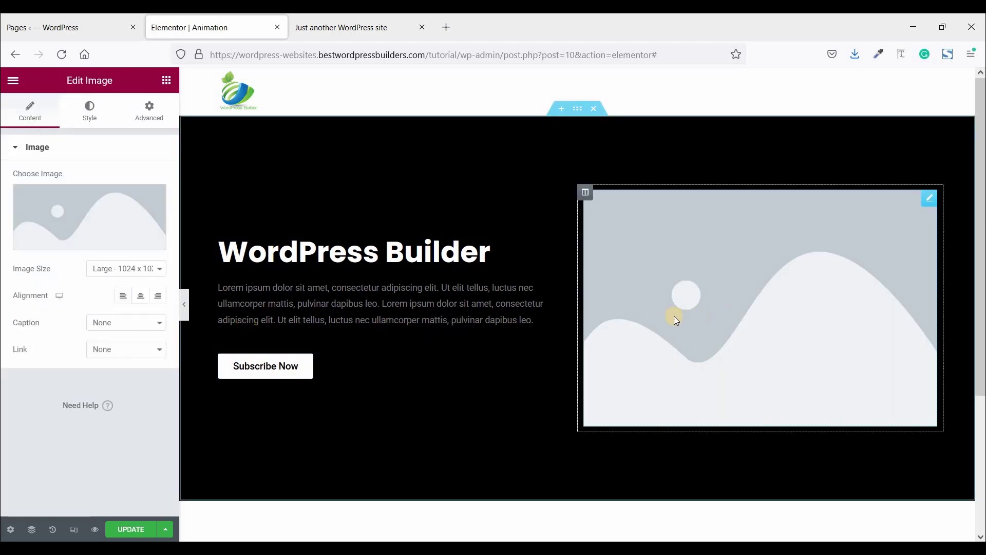
click(83, 210)
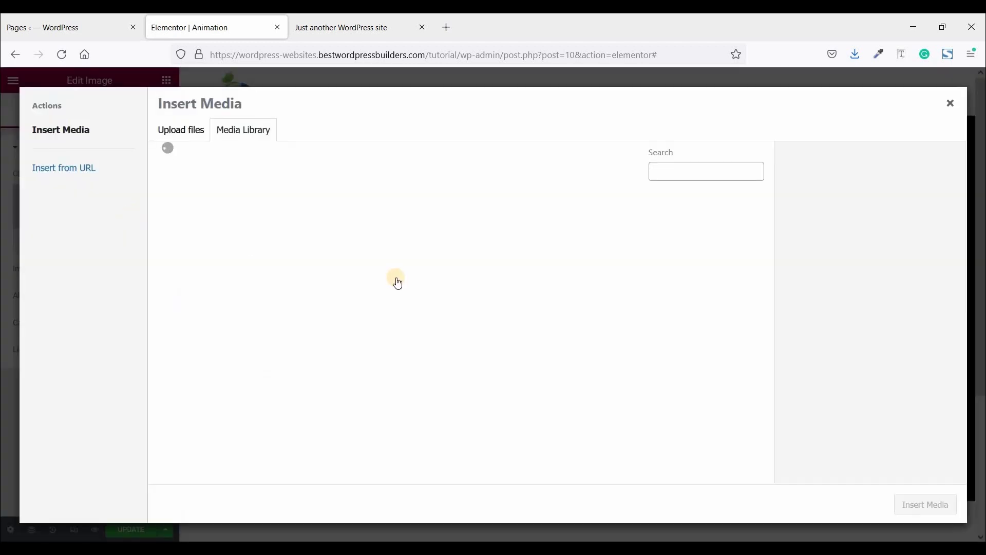
click(316, 230)
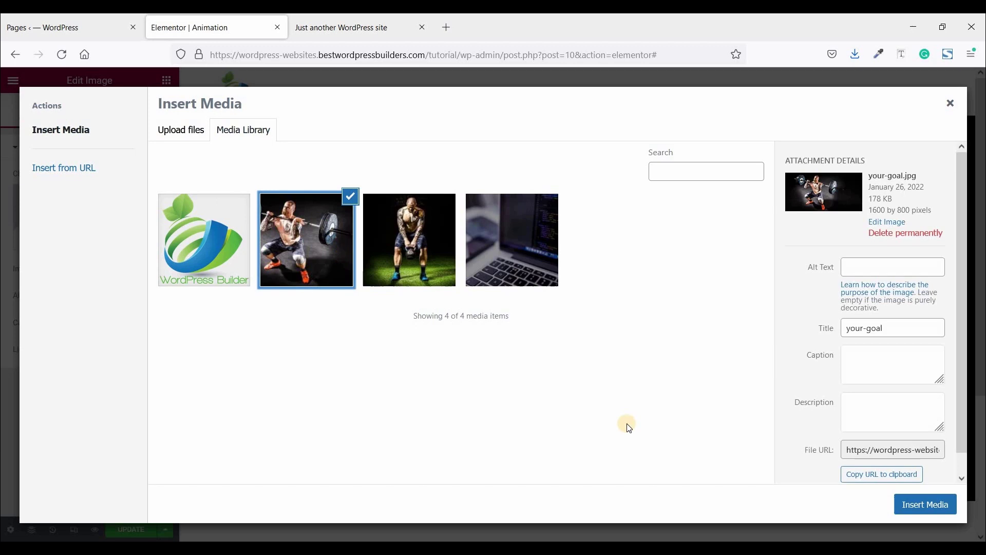
click(917, 507)
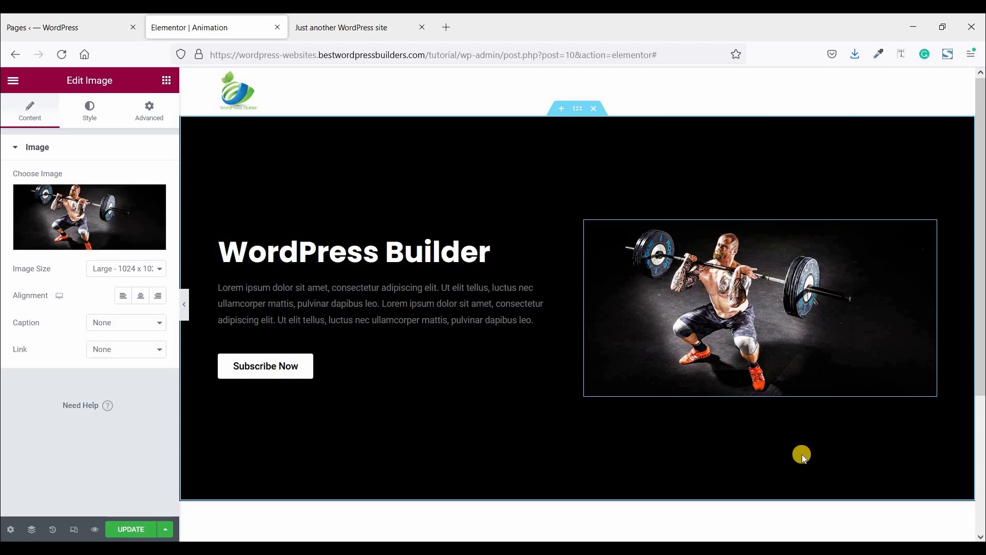
Add a bottom Waves shape divider to the section with width 100 and height 160
click(577, 115)
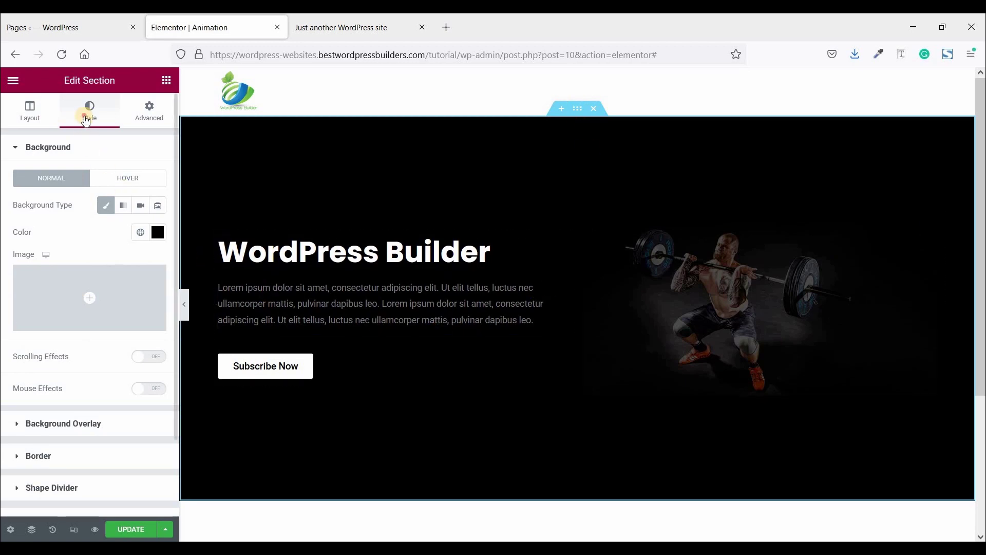
scroll(110, 282, down, 3)
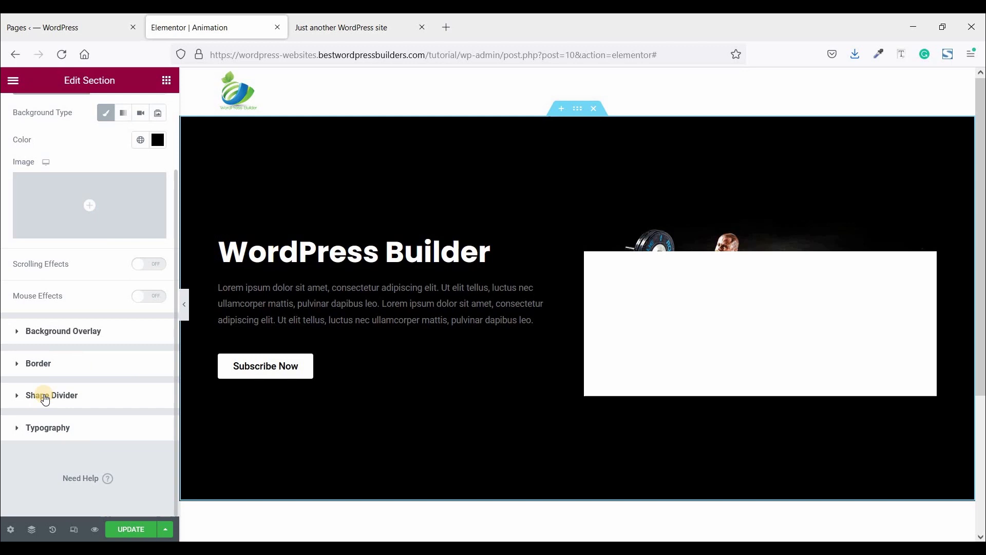
click(44, 395)
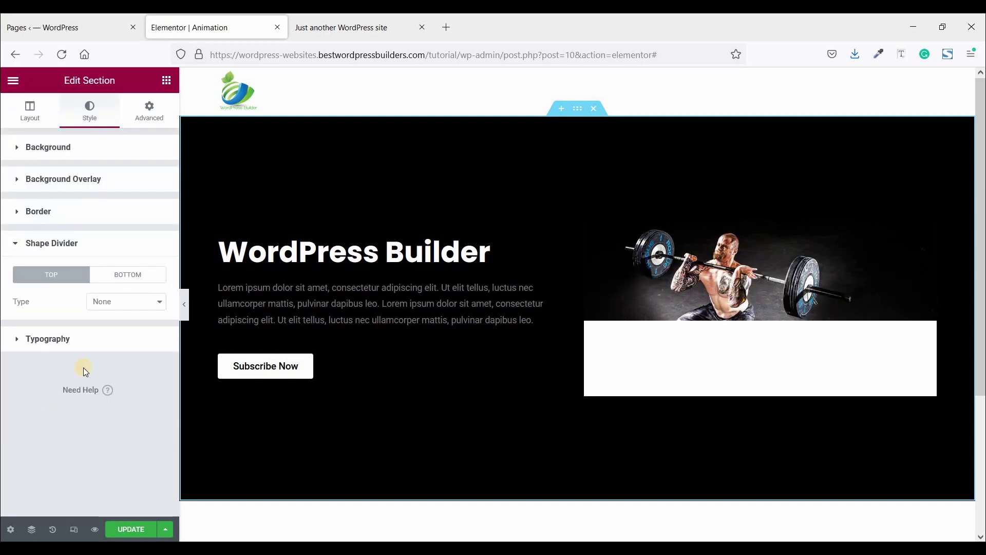
click(118, 279)
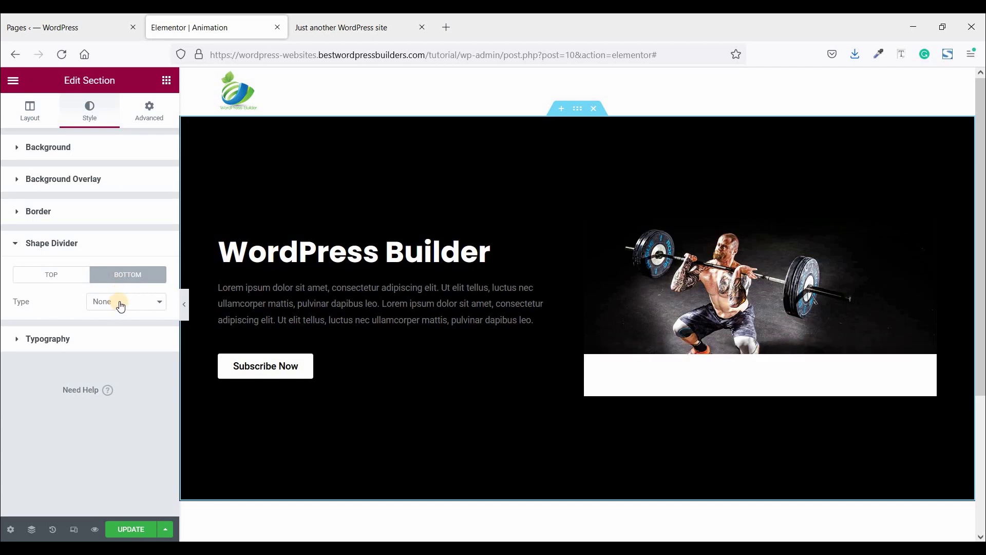
click(120, 305)
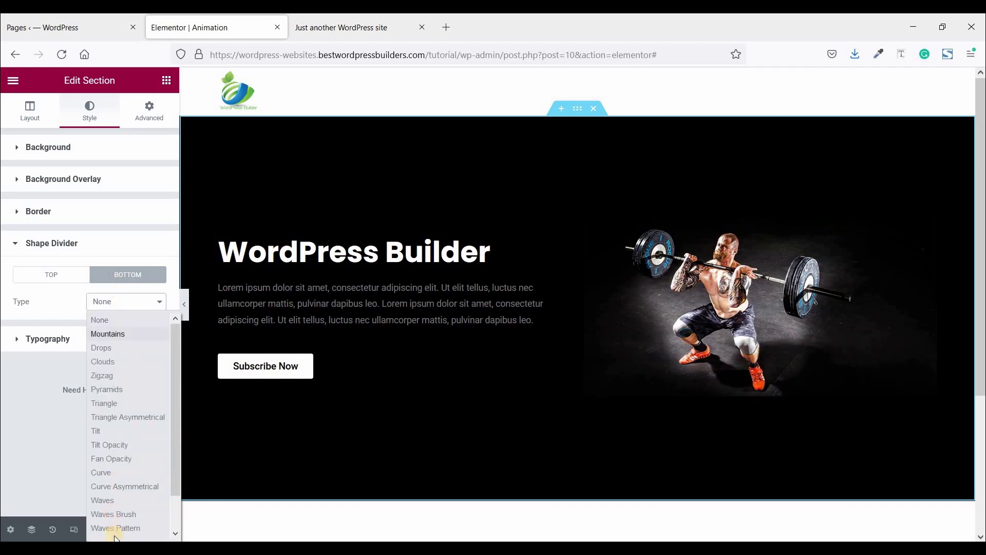
click(113, 489)
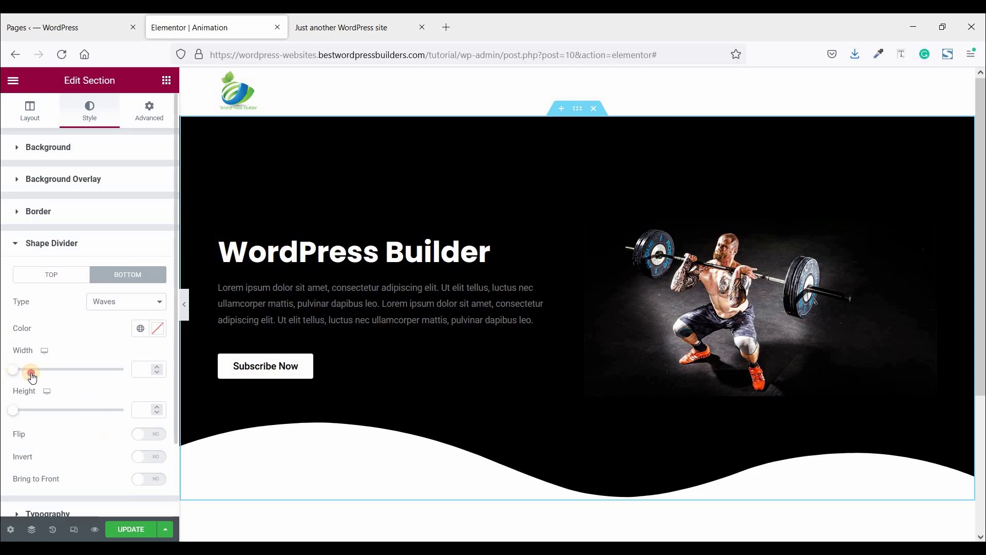
drag(31, 378, 22, 378)
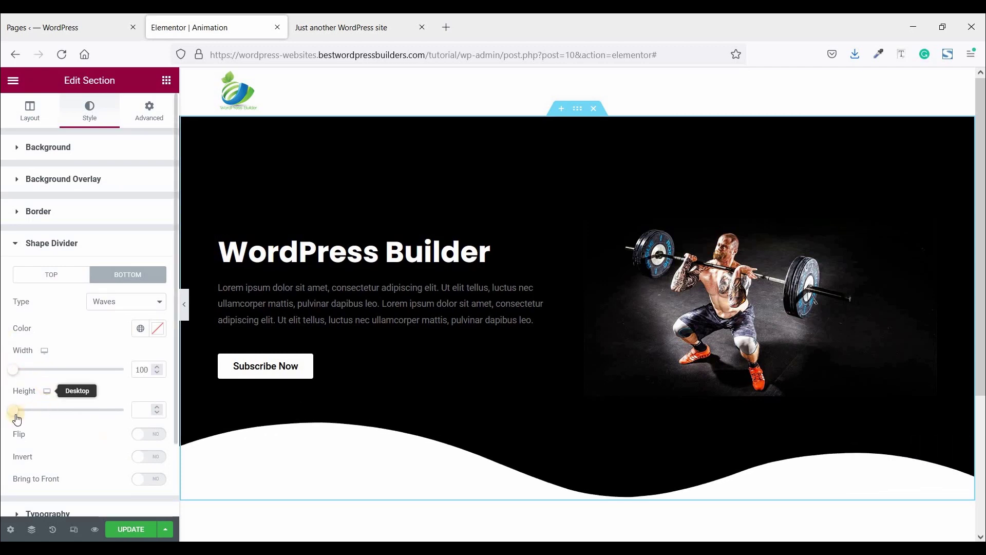
text(160)
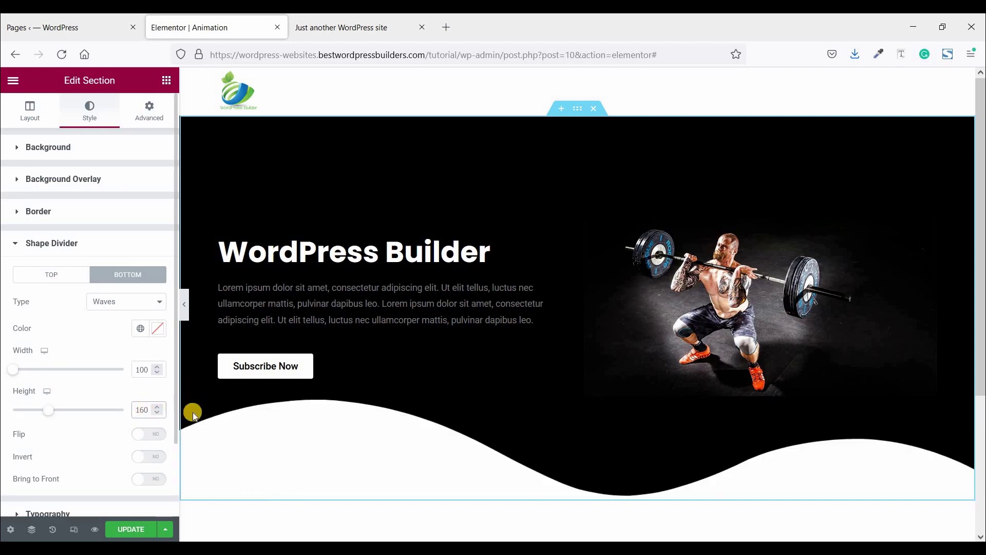
Expand the section's Custom CSS box and copy the wave animation CSS from Notepad
click(161, 123)
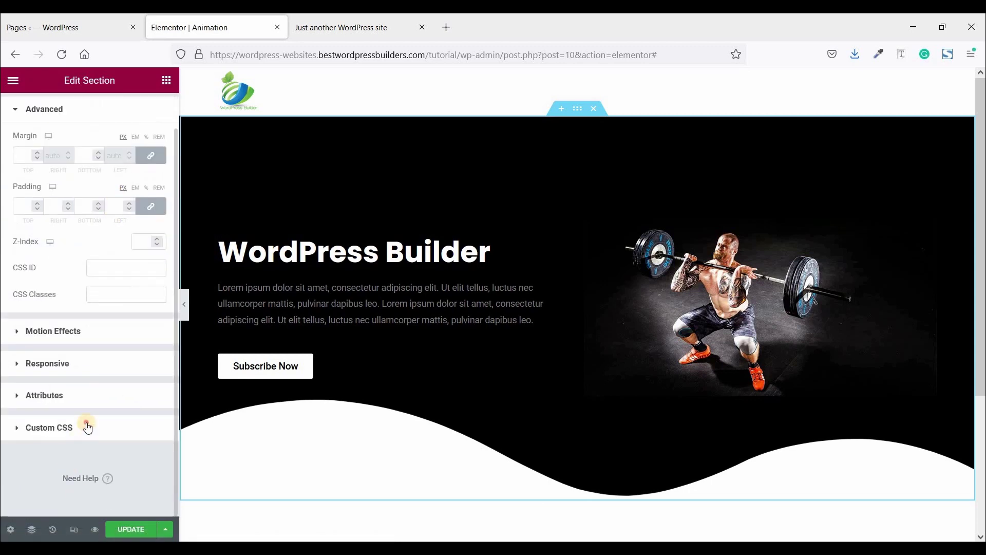
click(87, 425)
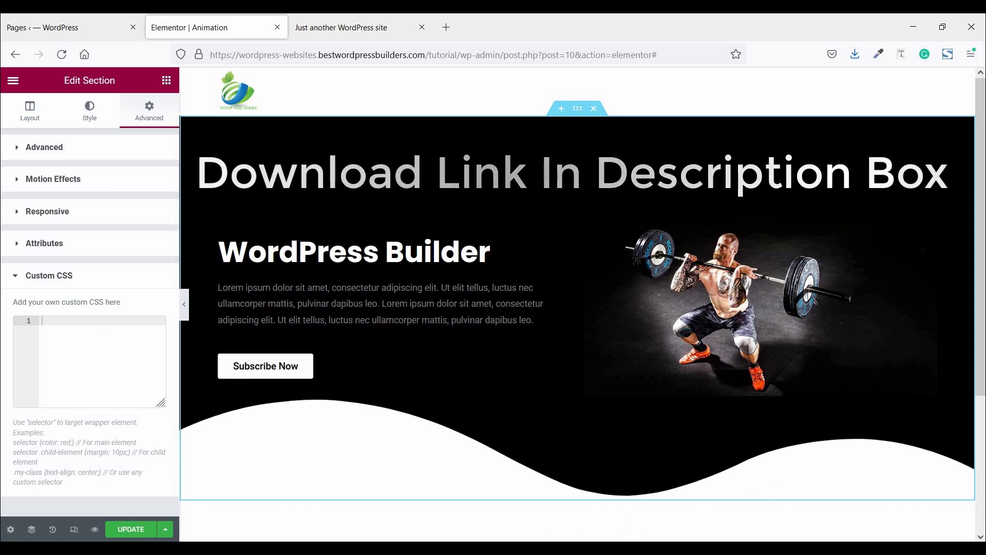
key(alt+Tab)
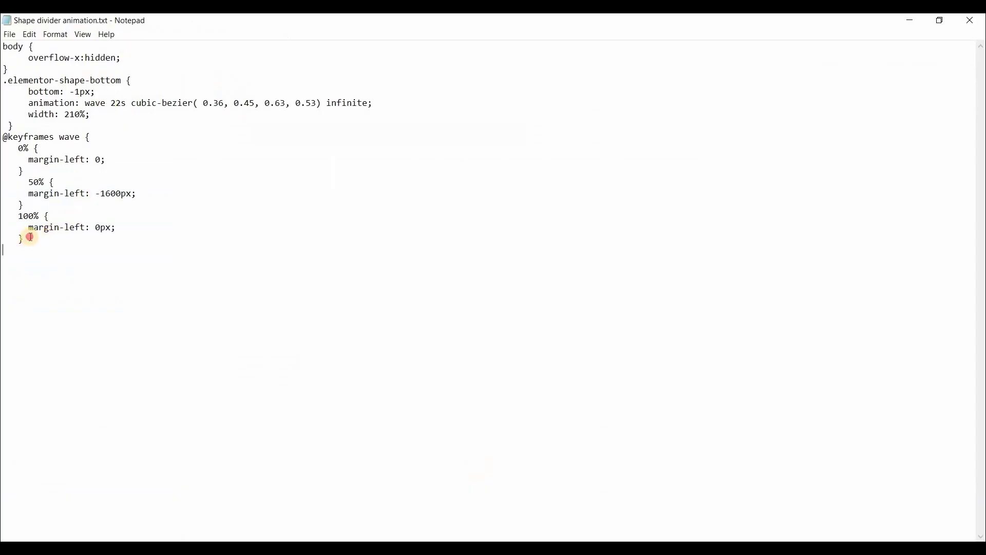
drag(25, 240, 4, 47)
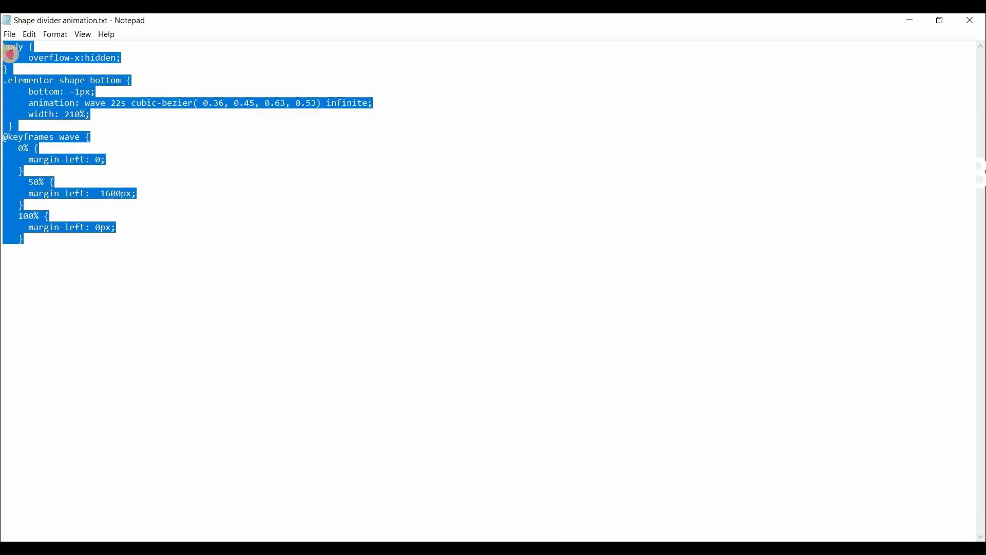
right_click(10, 53)
click(37, 92)
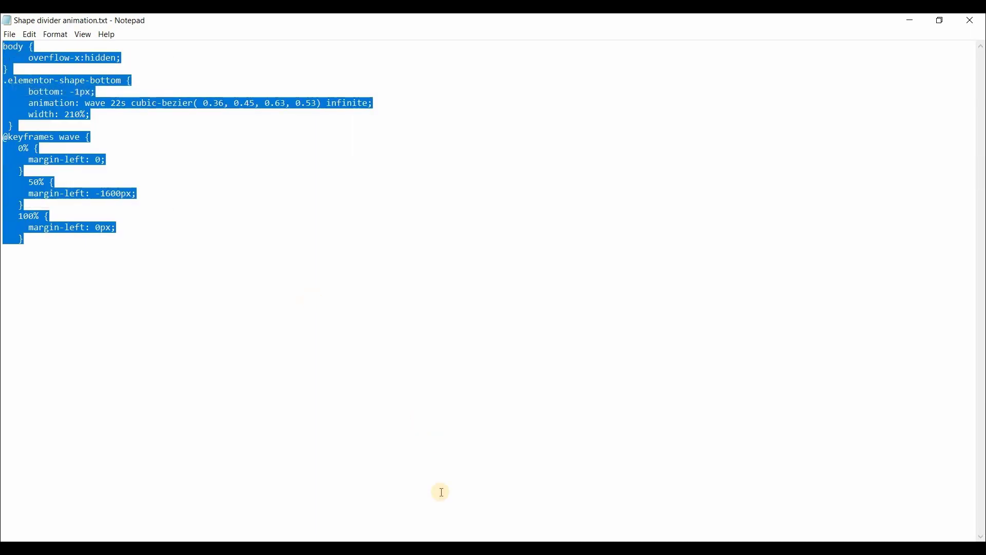
Paste the wave animation CSS into the section's Custom CSS, preview it, and update the page
click(27, 341)
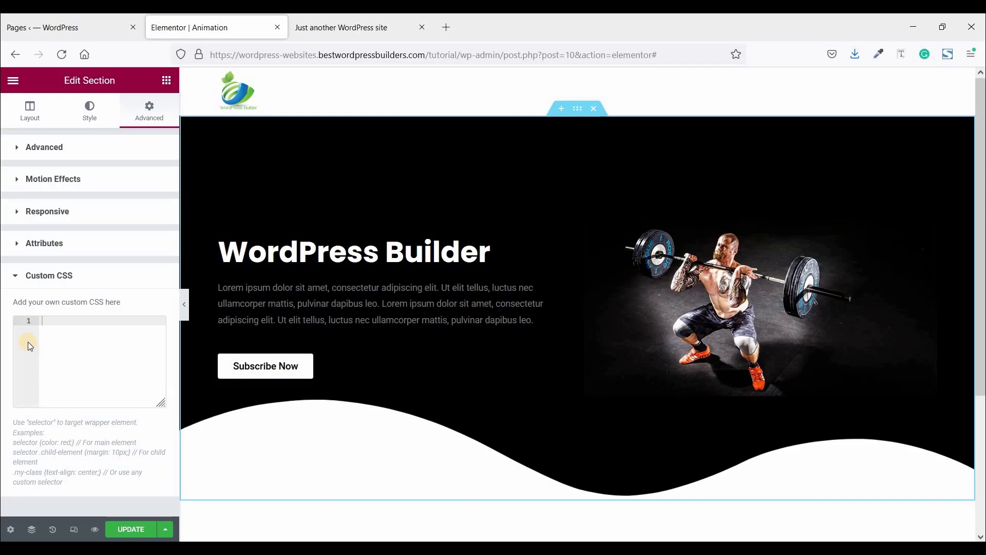
right_click(65, 331)
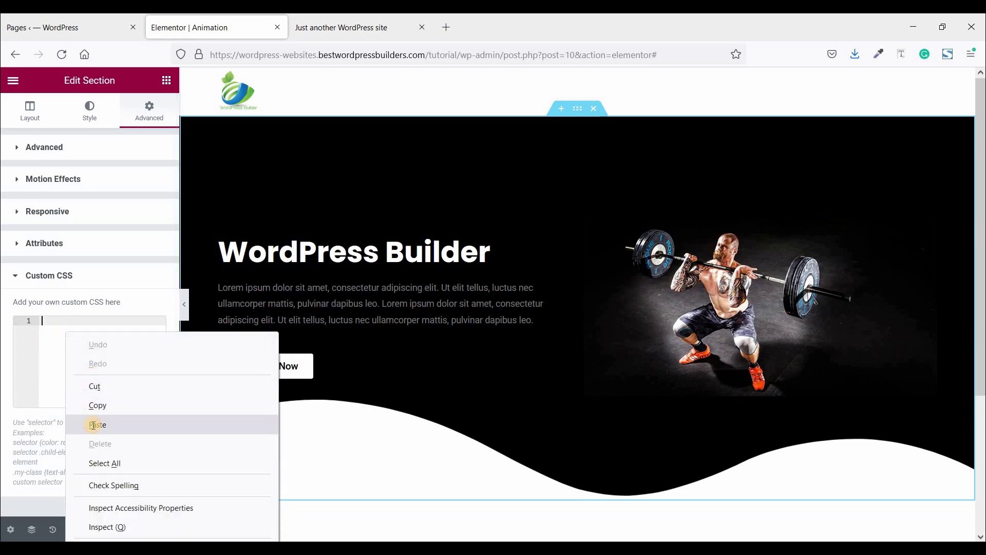
click(97, 424)
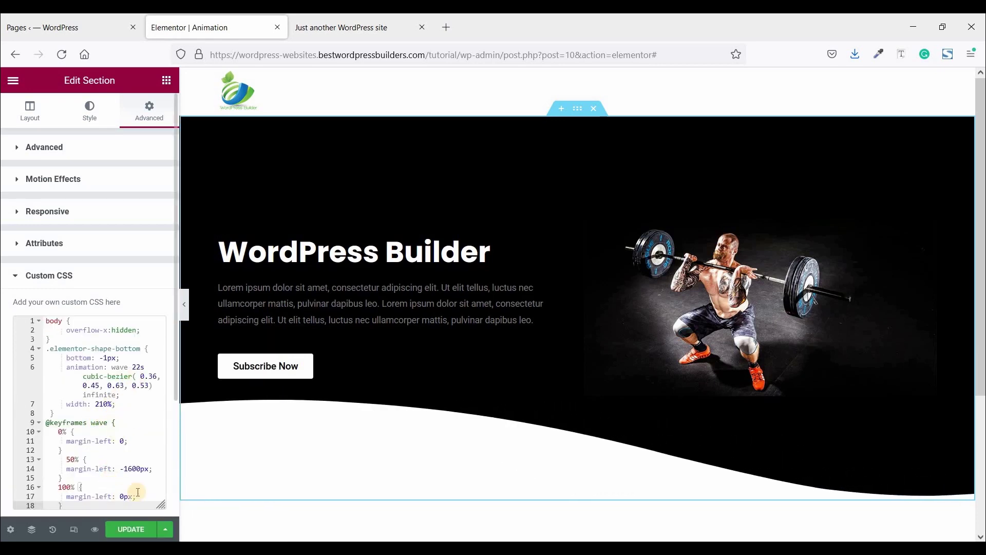
key(ctrl+p)
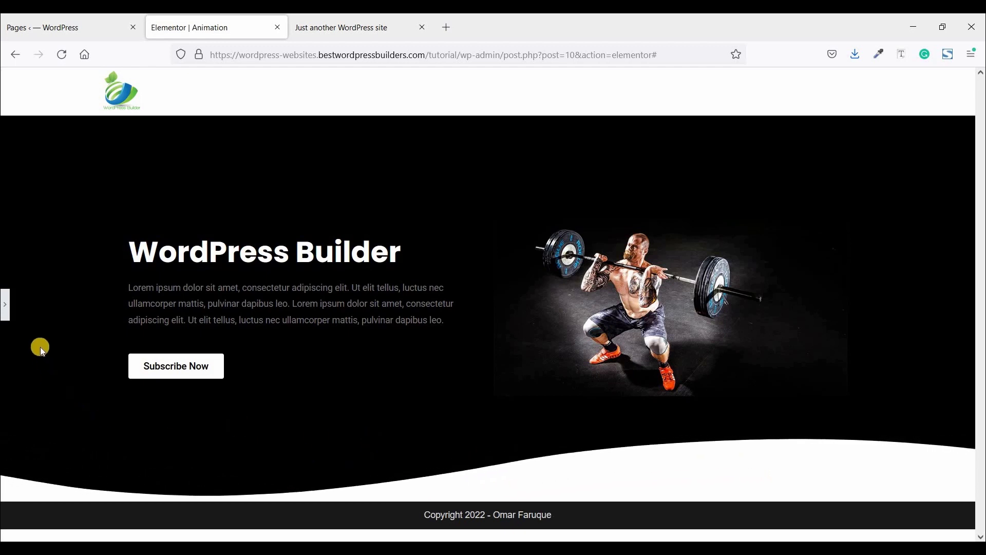
click(6, 306)
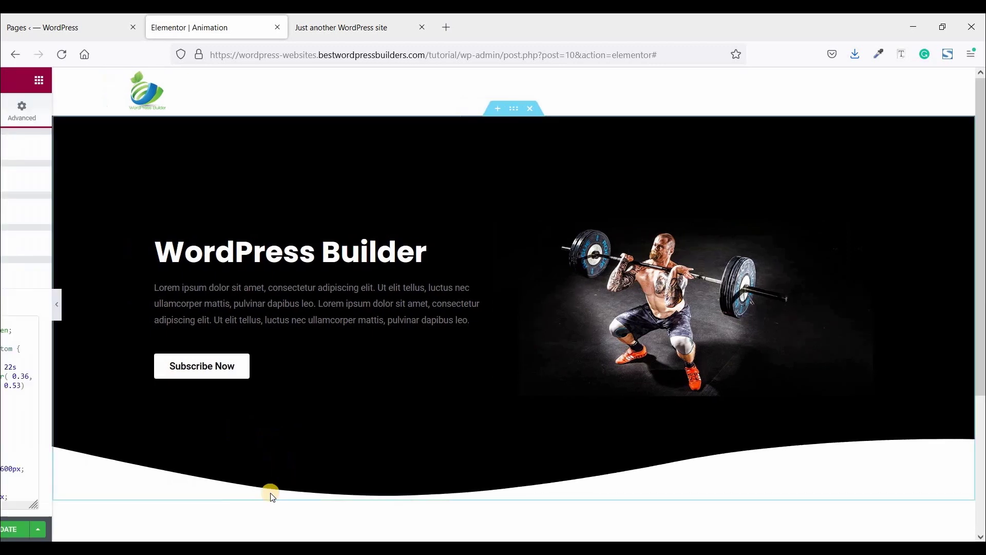
click(128, 530)
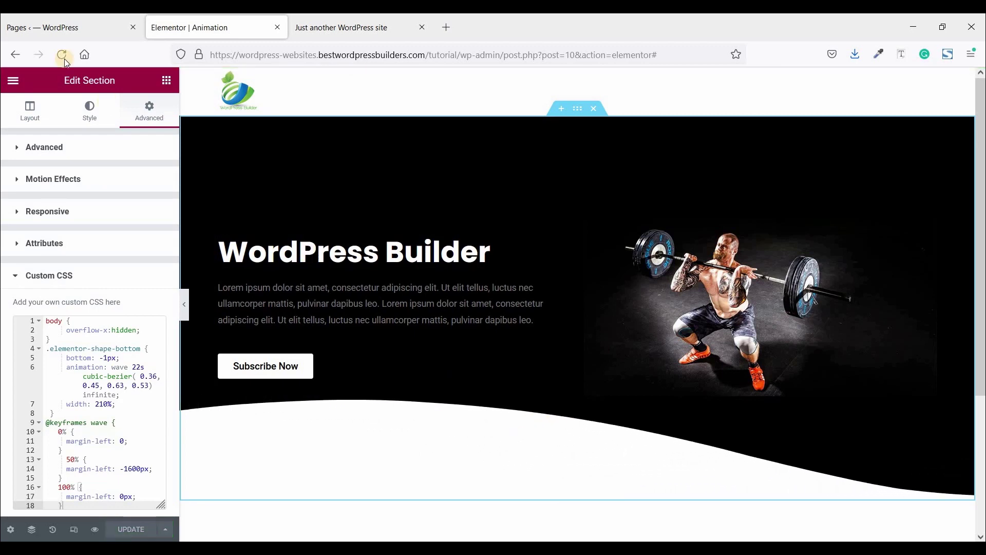
Open the live Animation page in a new tab from the WordPress Pages list
click(26, 26)
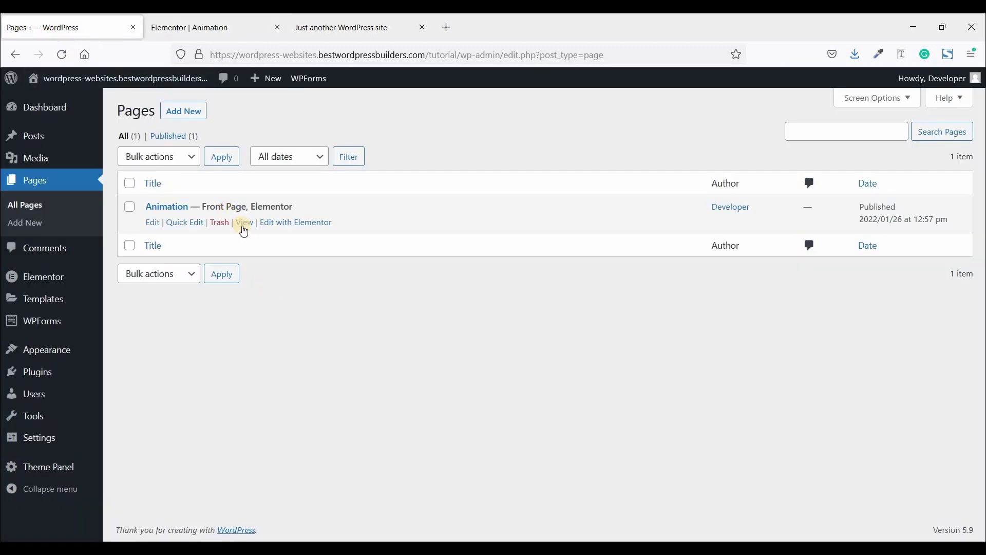
right_click(252, 229)
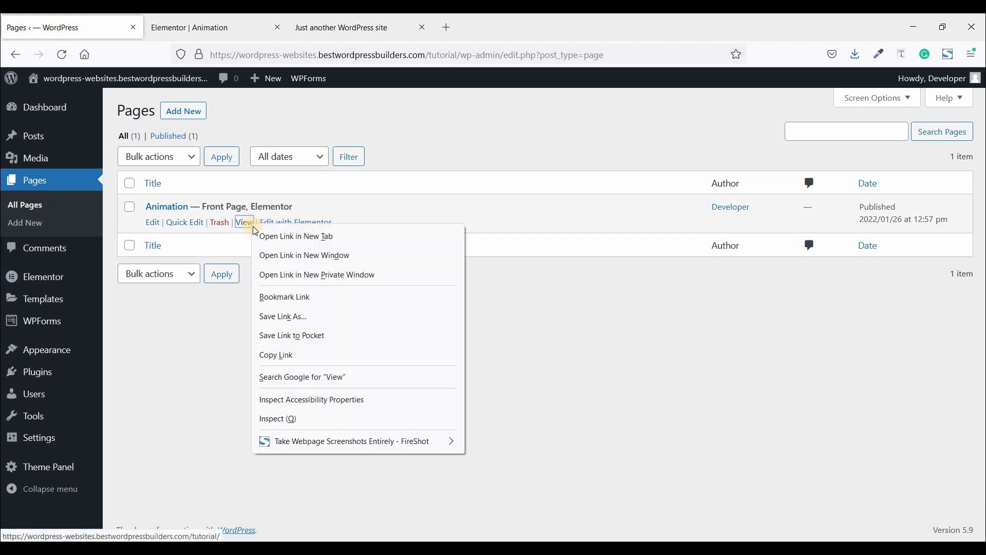
click(273, 239)
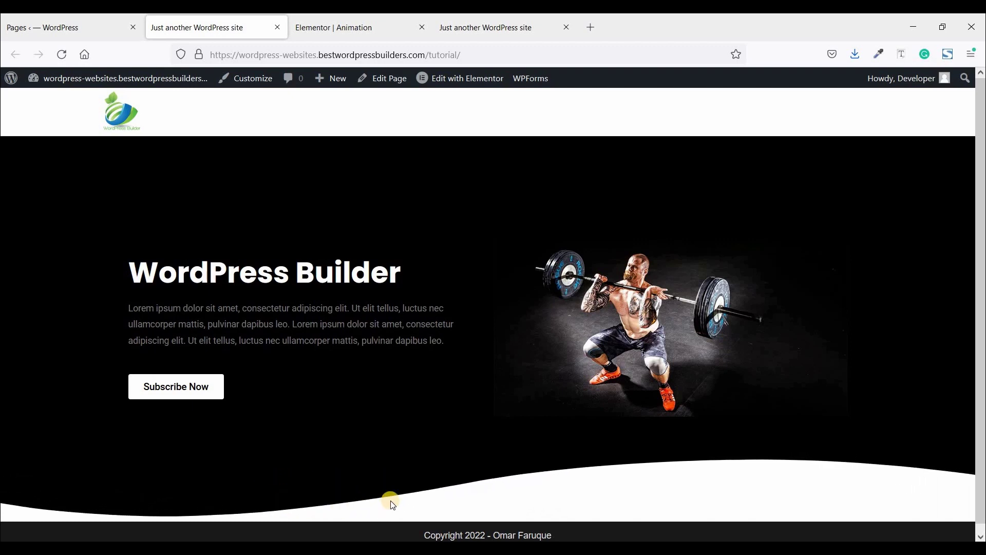
Re-enter the -1600px 50% keyframe margin, update the page and preview the hero full width
click(340, 27)
scroll(43, 477, down, 2)
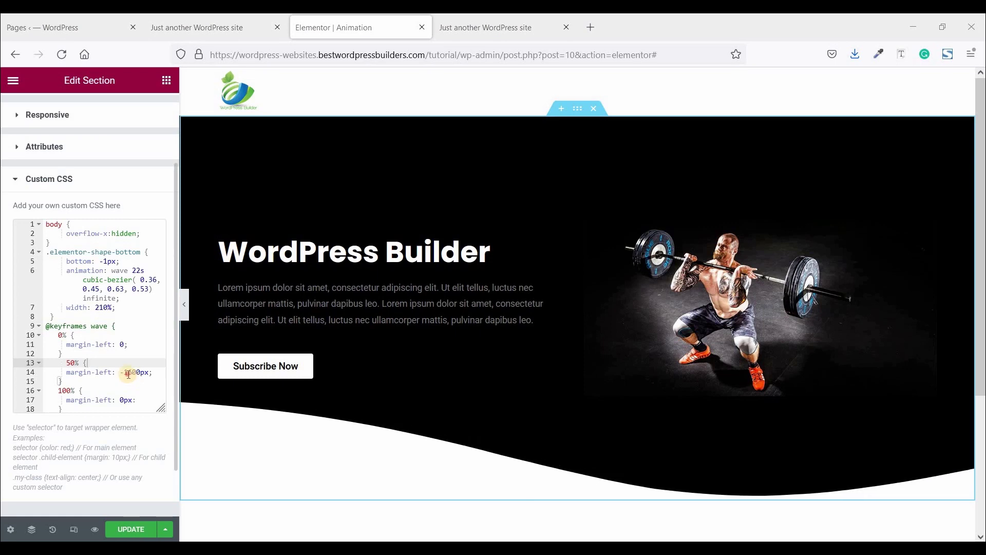
click(129, 372)
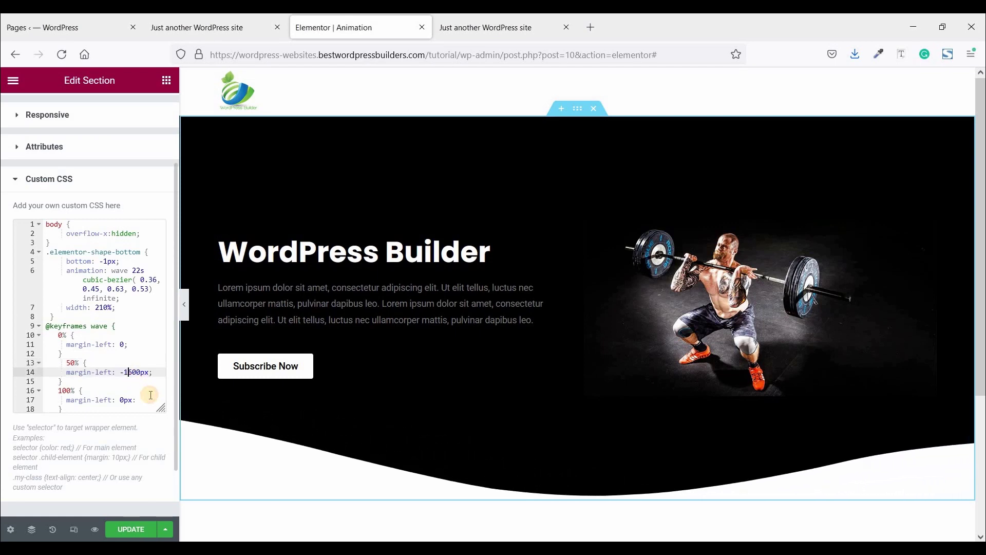
key(BackSpace)
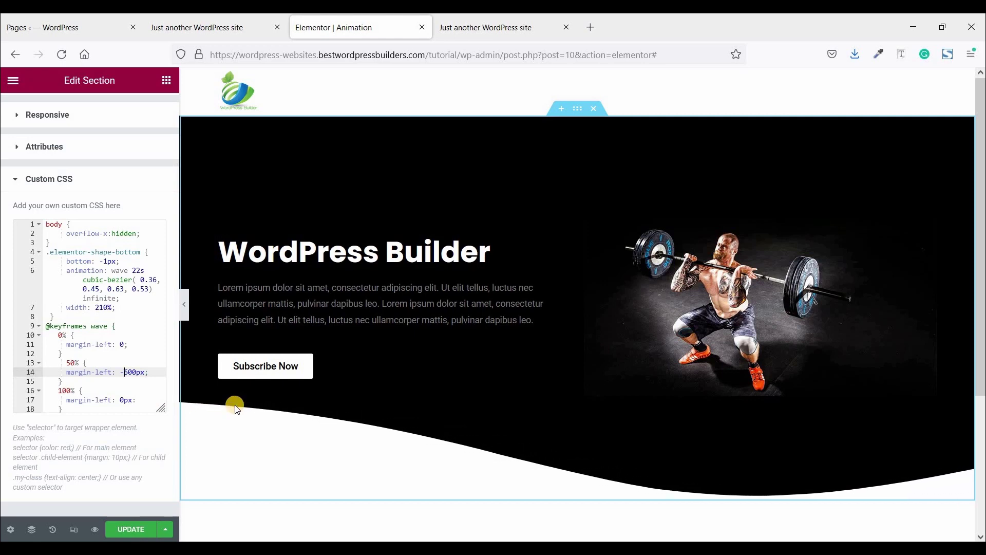
text(1)
key(Escape)
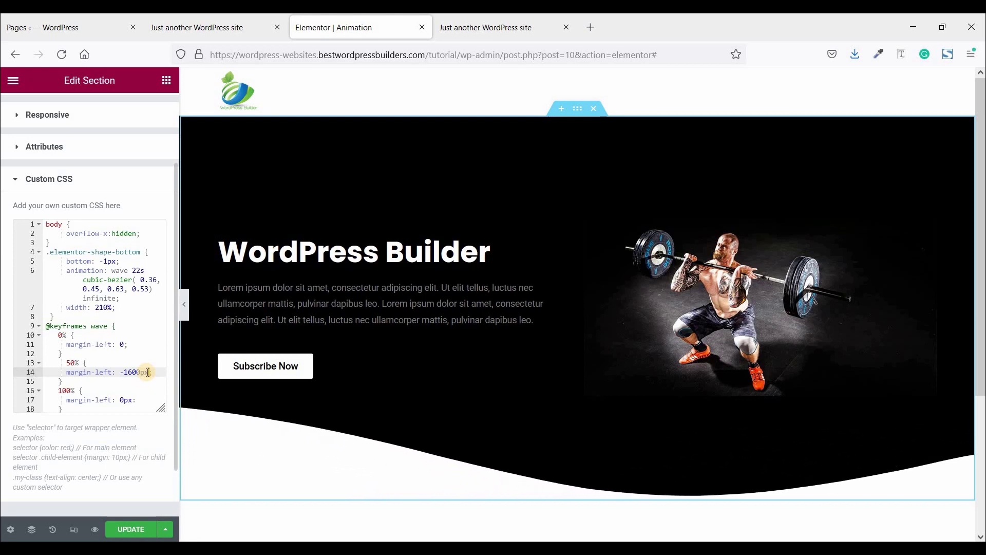
click(131, 529)
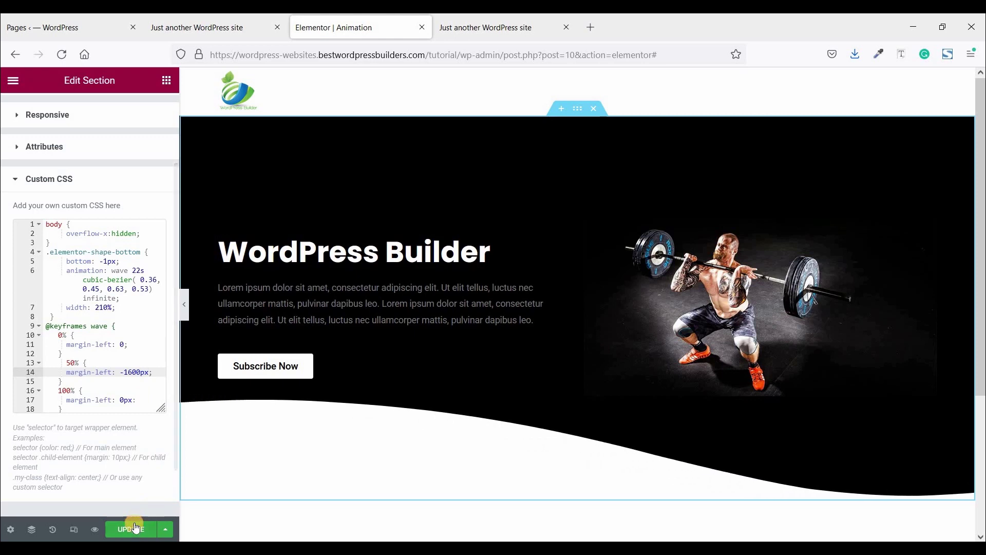
click(186, 314)
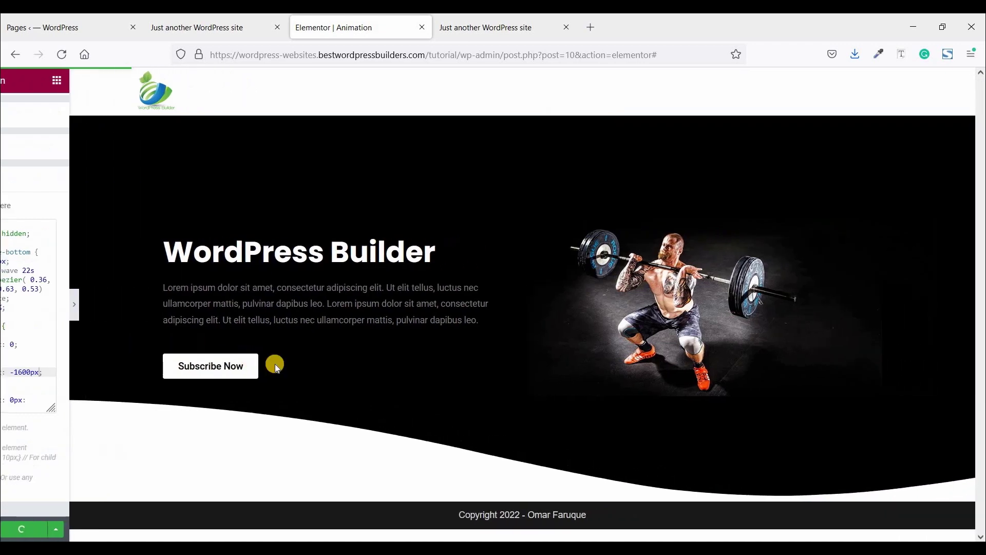